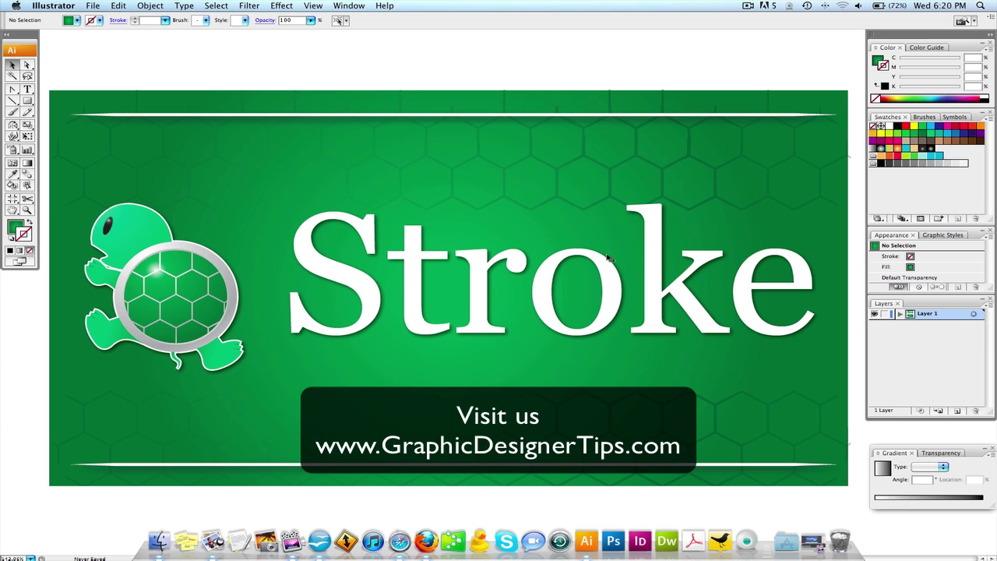
Move the white Stroke text toward the middle of the plain green banner.
drag(428, 377, 421, 105)
mouse_move(452, 361)
mouse_down()
mouse_move(458, 51)
mouse_move(448, 409)
mouse_up()
scroll(449, 345, up, 5)
alt+super+click(490, 229)
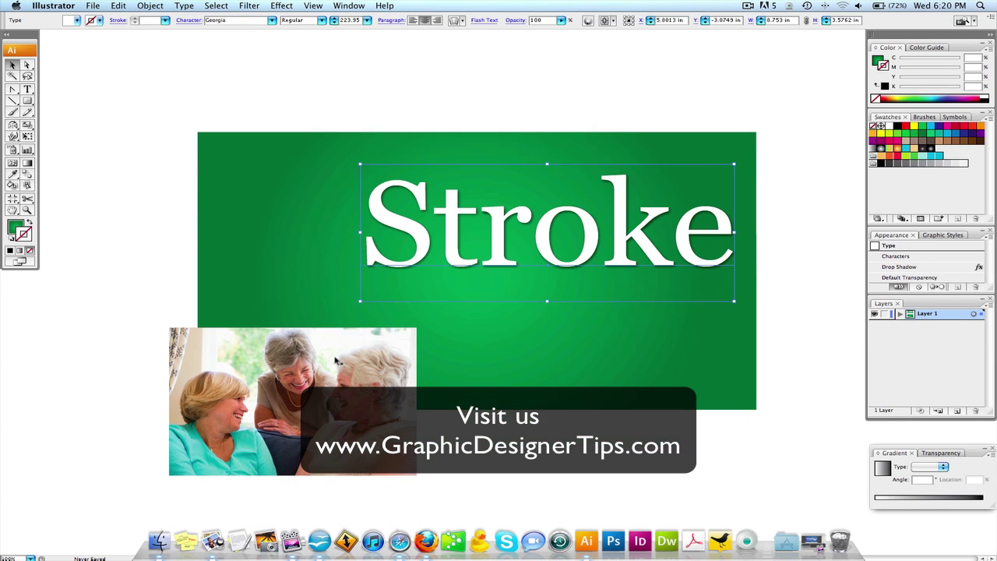
drag(154, 123, 858, 446)
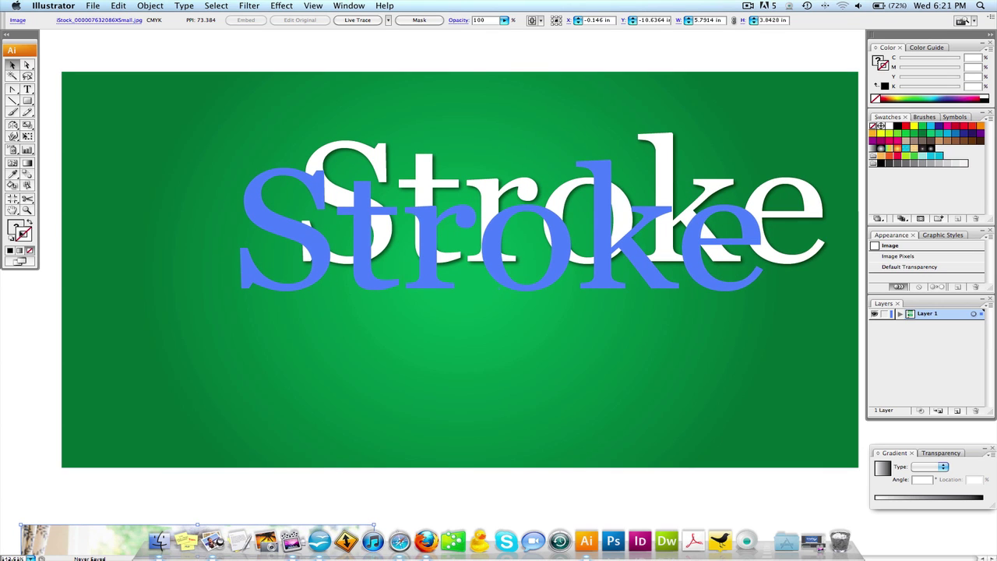
drag(635, 259, 635, 260)
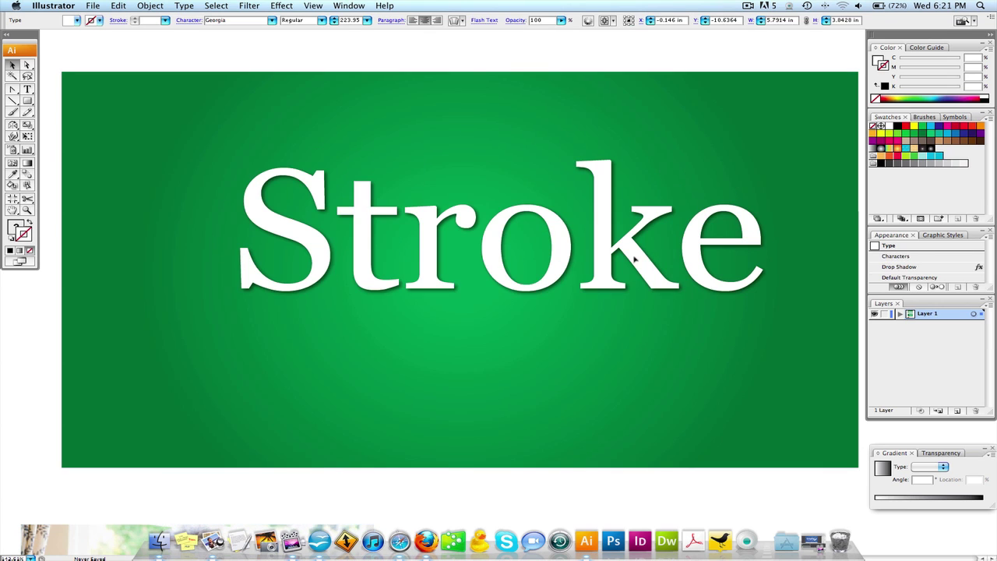
Delete the Drop Shadow effect from the Stroke text and reset it to the default white fill and 1 pt black stroke.
drag(960, 273, 977, 286)
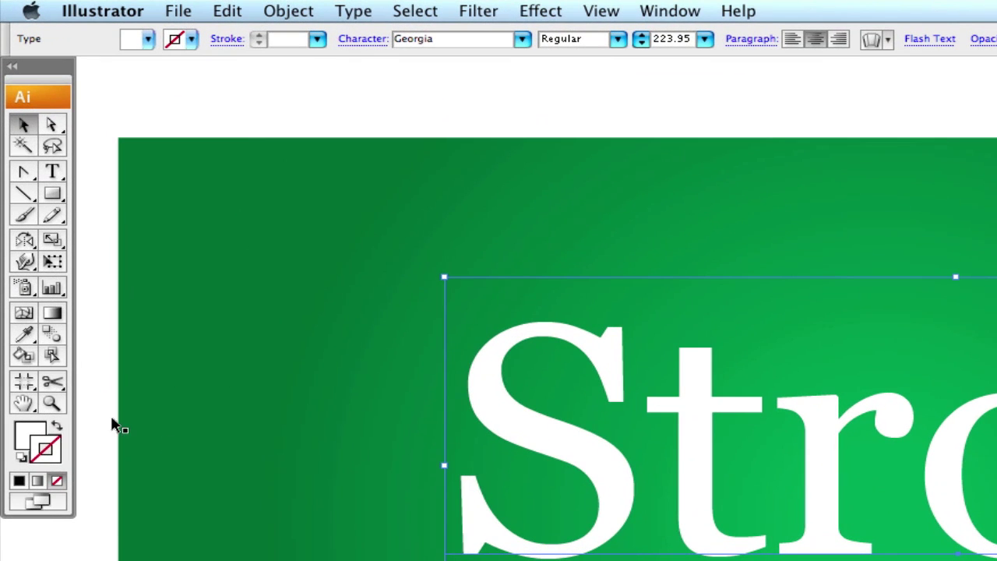
click(28, 442)
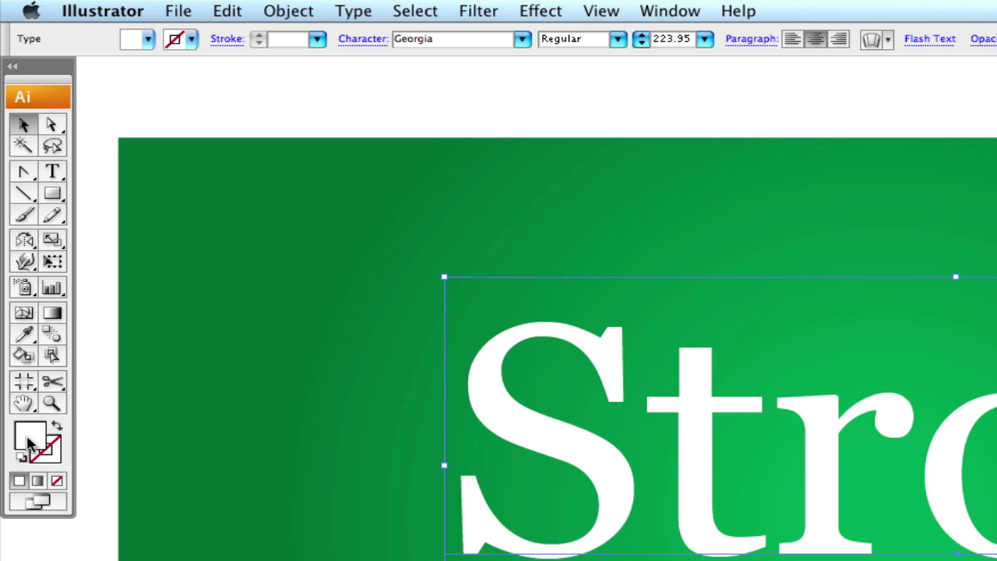
click(46, 459)
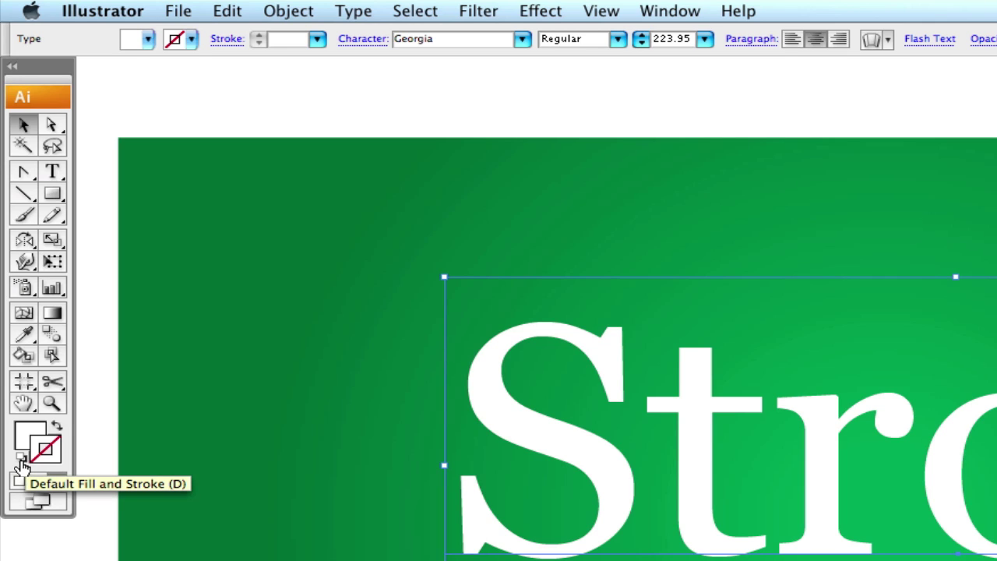
click(21, 462)
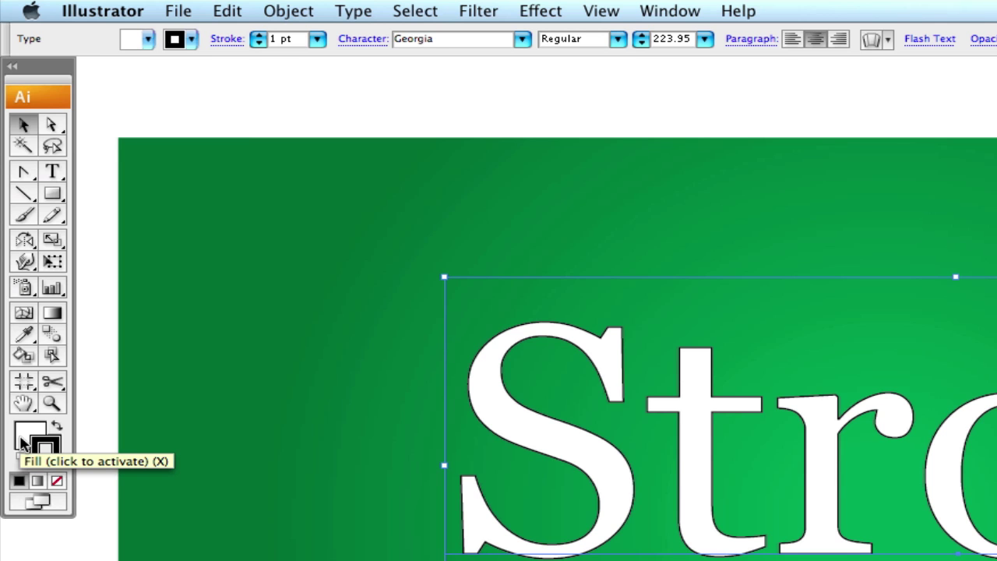
Remove the black stroke to compare the shape of the S's upper serif, and undo the removal.
drag(545, 290, 705, 377)
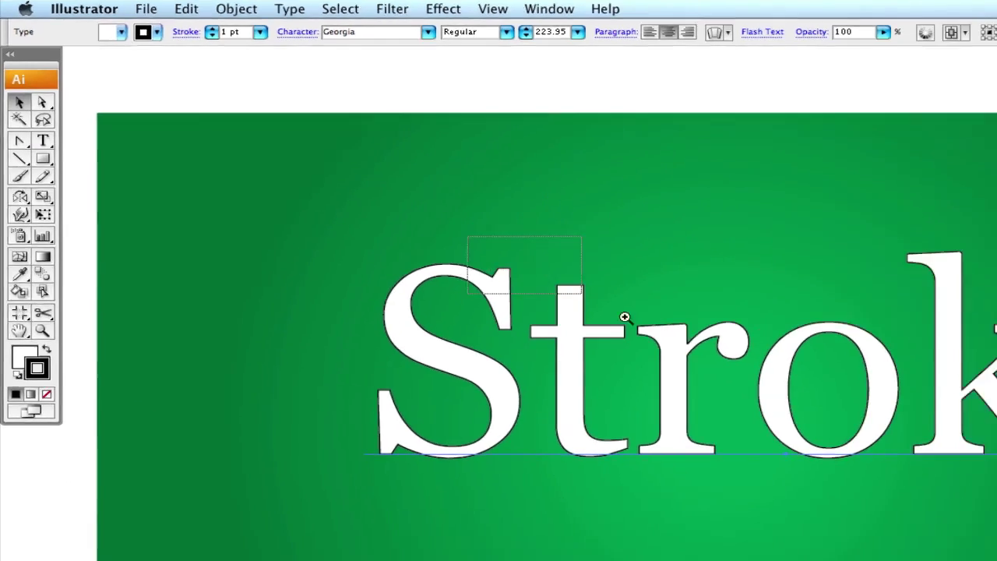
scroll(346, 231, left, 3)
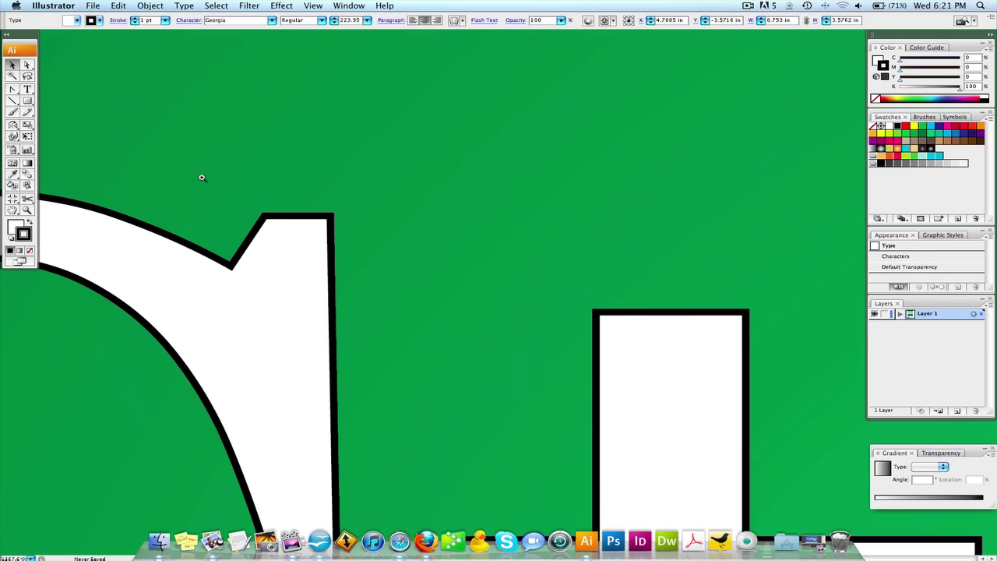
scroll(307, 267, up, 3)
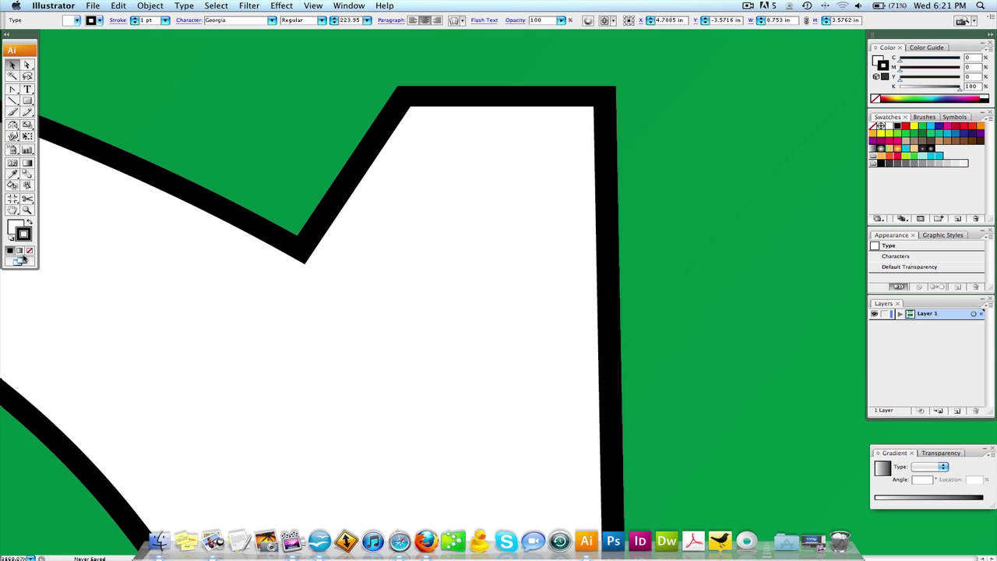
click(28, 250)
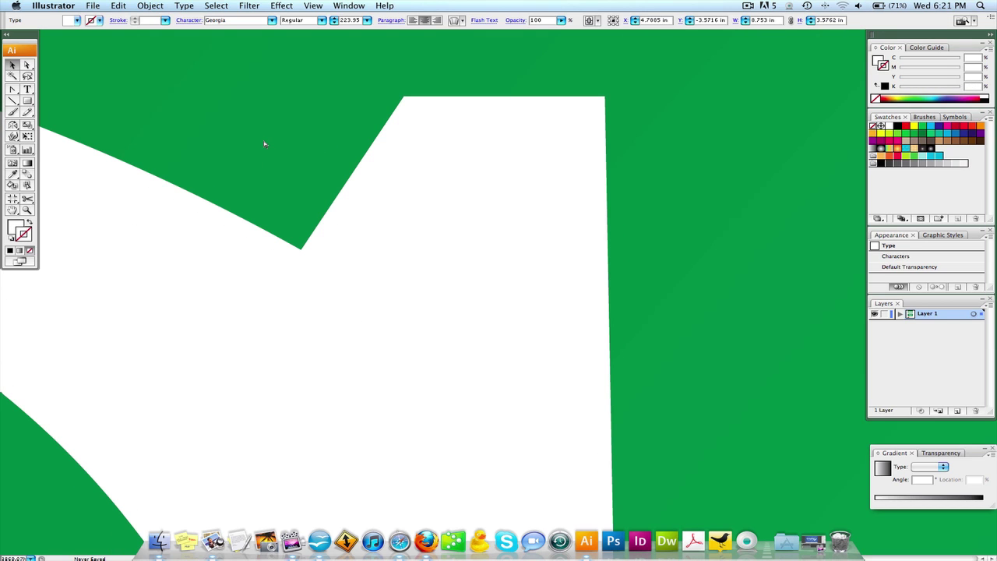
key(super+z)
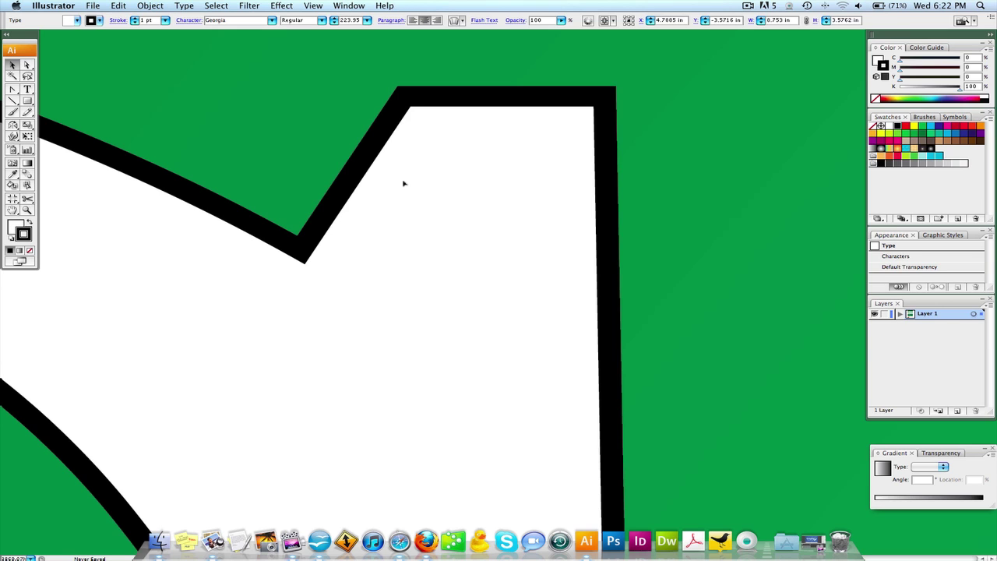
Set the stroke of the Stroke text to None, keeping the white fill.
alt+super+click(438, 296)
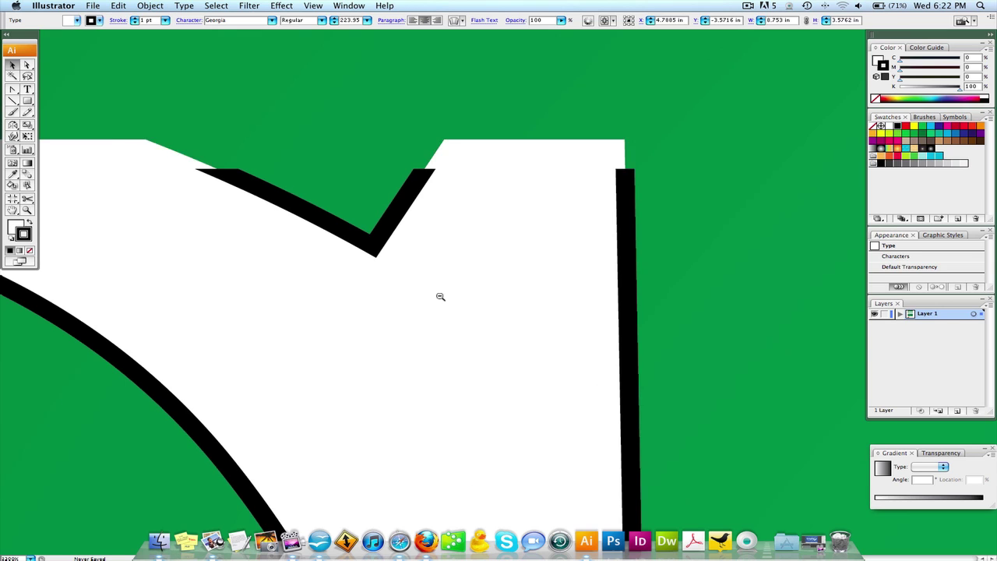
alt+super+click(480, 296)
alt+super+click(483, 298)
alt+super+click(483, 297)
alt+super+click(489, 296)
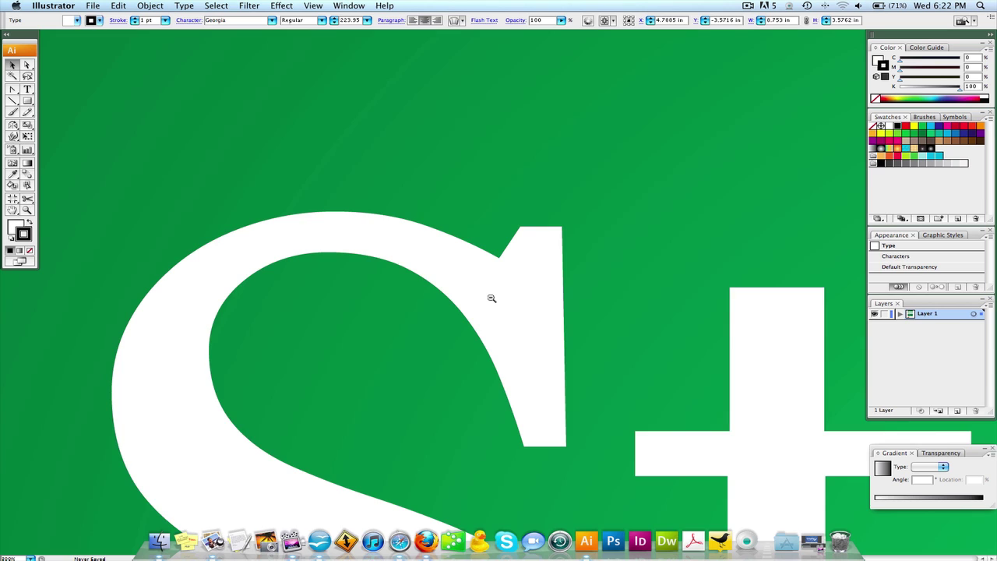
alt+super+click(489, 296)
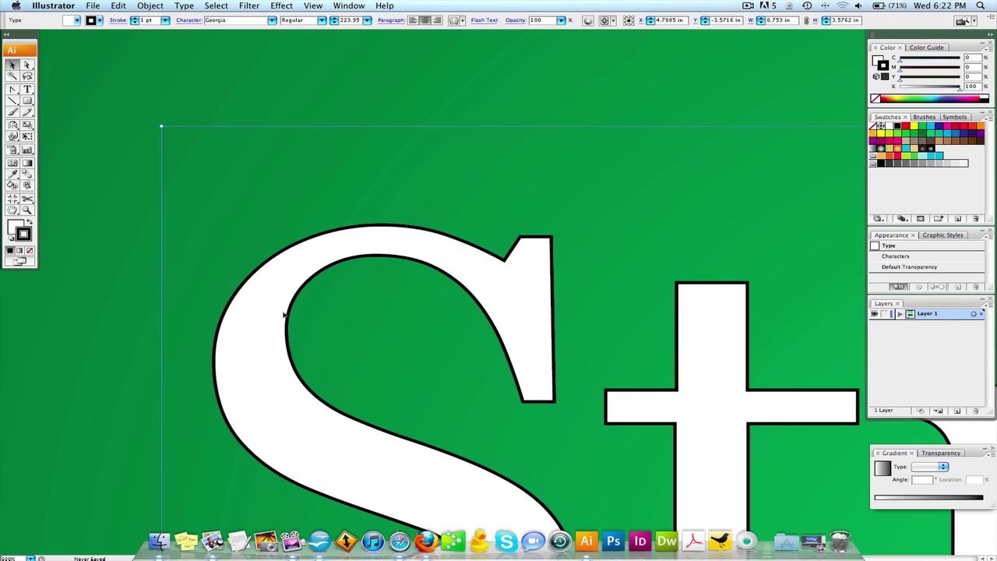
click(30, 250)
alt+super+click(572, 345)
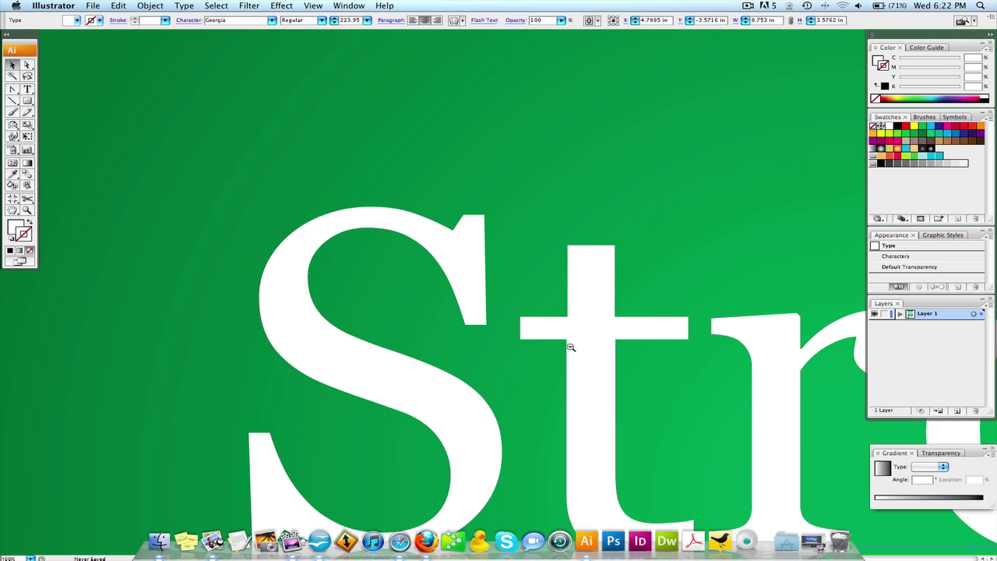
alt+super+click(572, 345)
drag(572, 345, 414, 341)
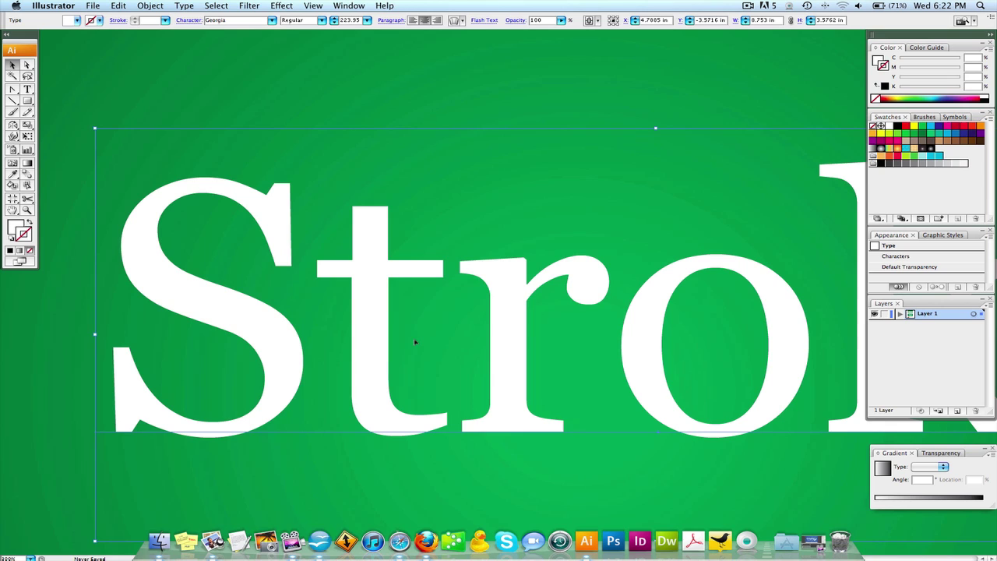
Copy the Stroke text and paste the duplicate in front at the same position.
key(super+c)
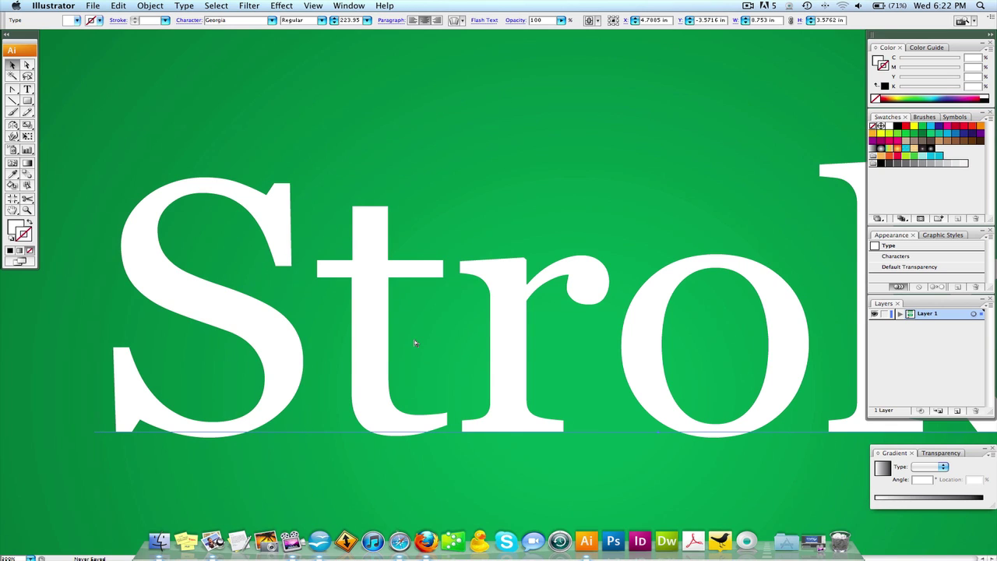
key(super+f)
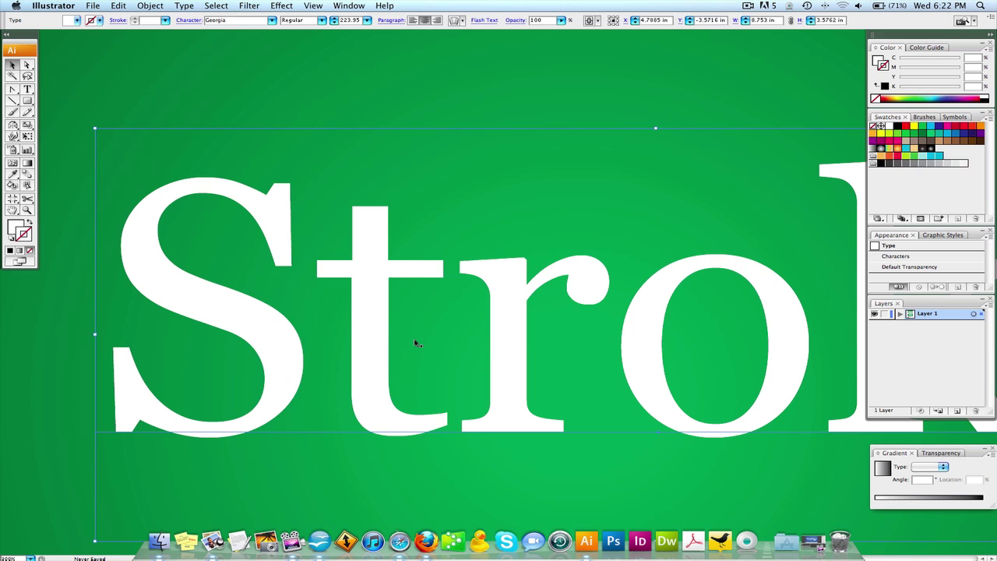
click(277, 81)
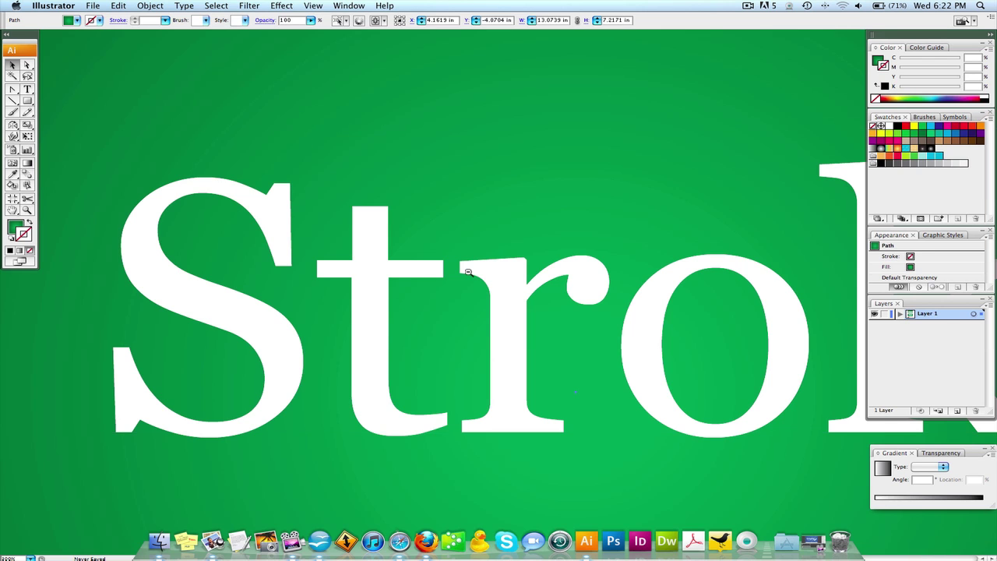
key(super+minus)
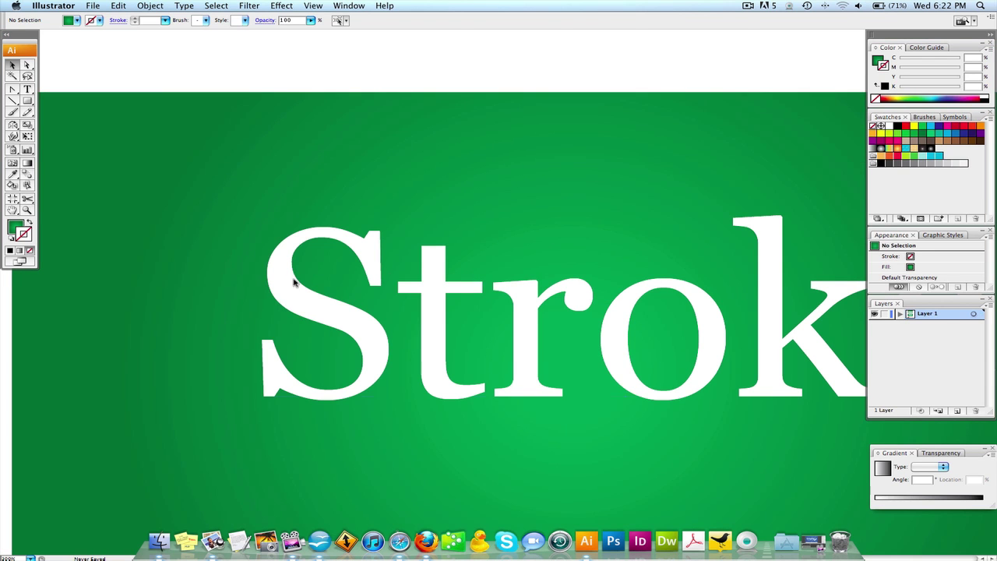
Try moving the duplicate text up and away from the original, and undo the move.
click(296, 309)
drag(296, 310, 367, 161)
key(super+z)
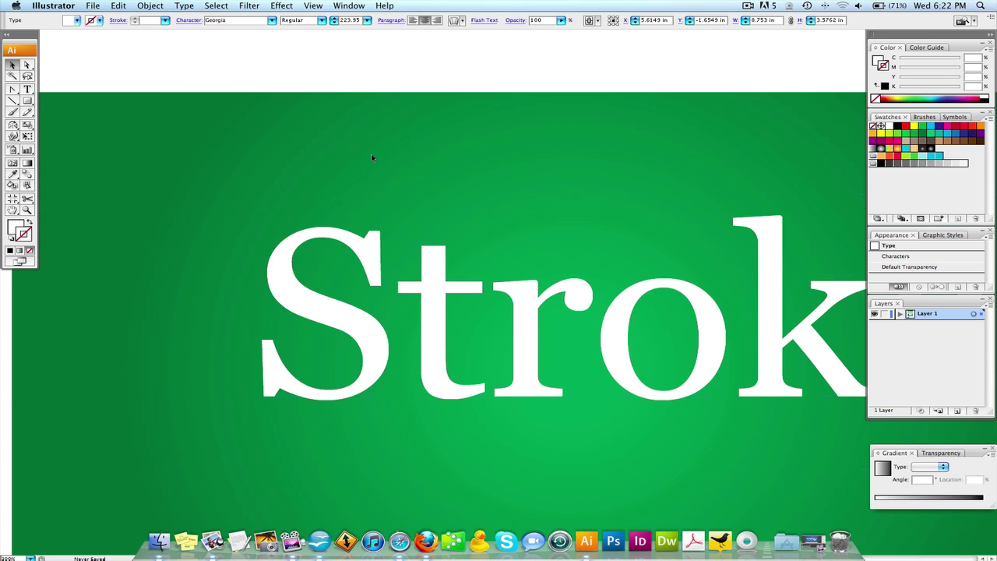
Place a copy of the text directly behind the white one and give the rear copy a 1 pt black stroke.
key(shift+super+b)
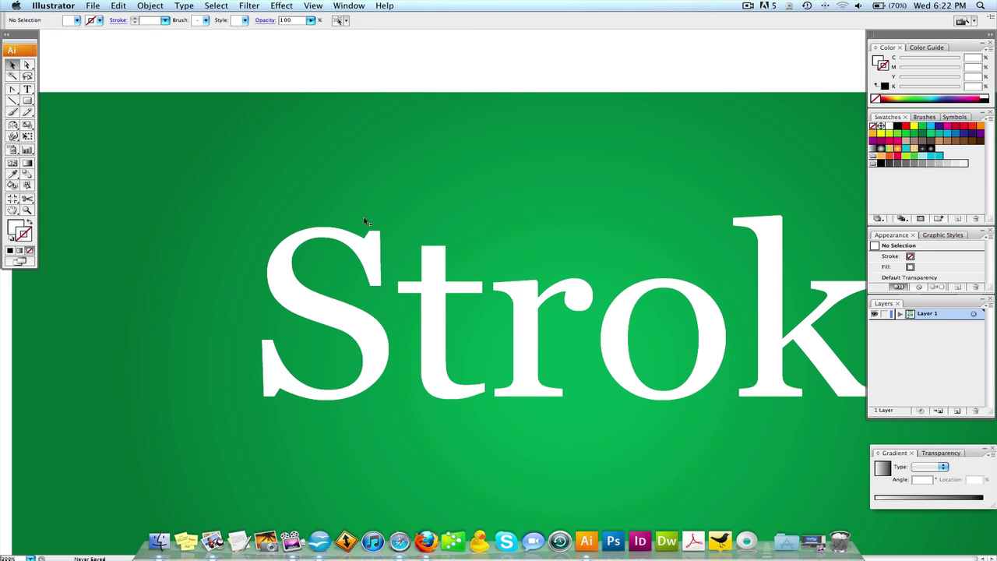
key(shift+super+b)
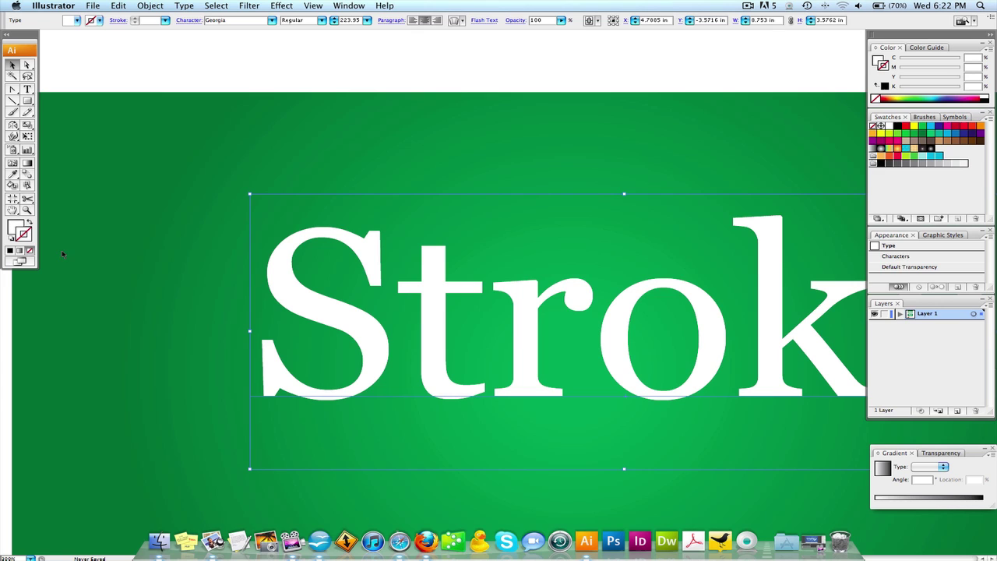
click(896, 127)
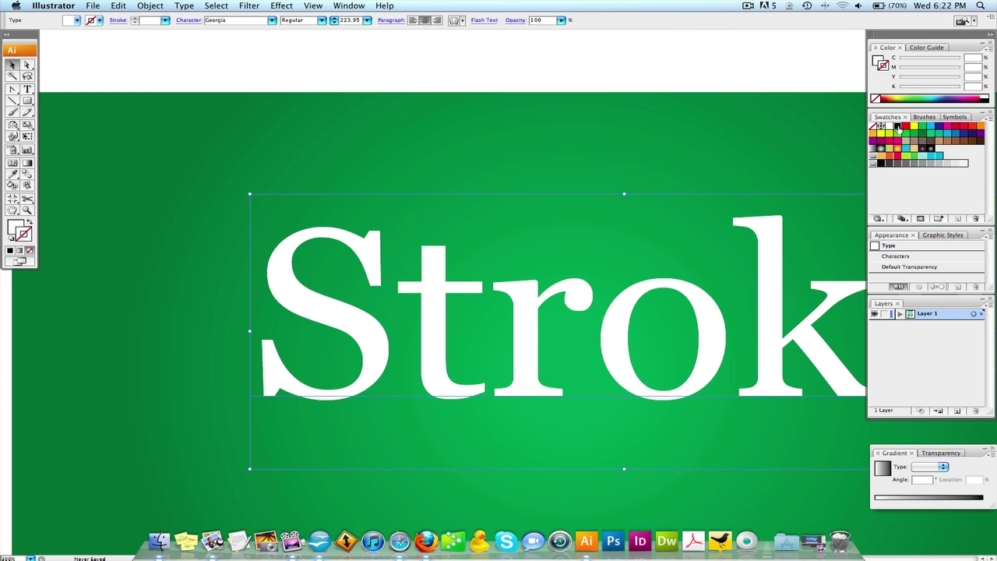
key(shift+super+b)
drag(357, 215, 400, 257)
drag(371, 171, 630, 341)
key(super+z)
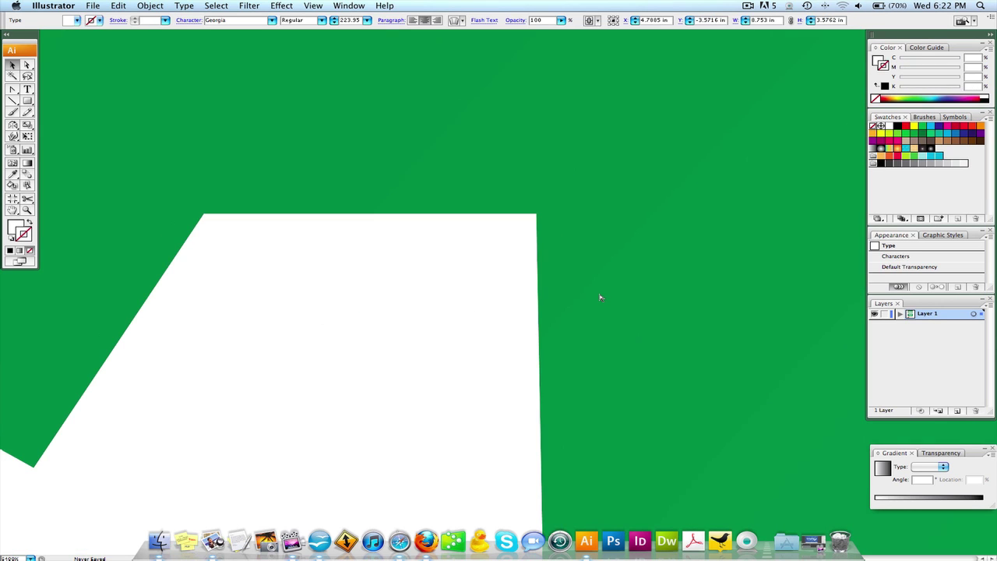
key(shift+super+z)
key(super+z)
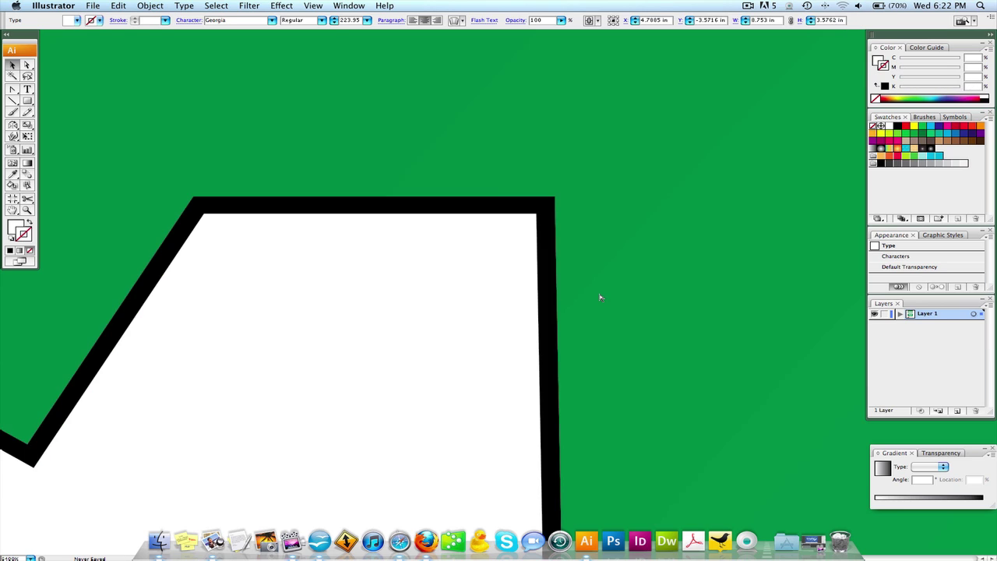
key(shift+super+z)
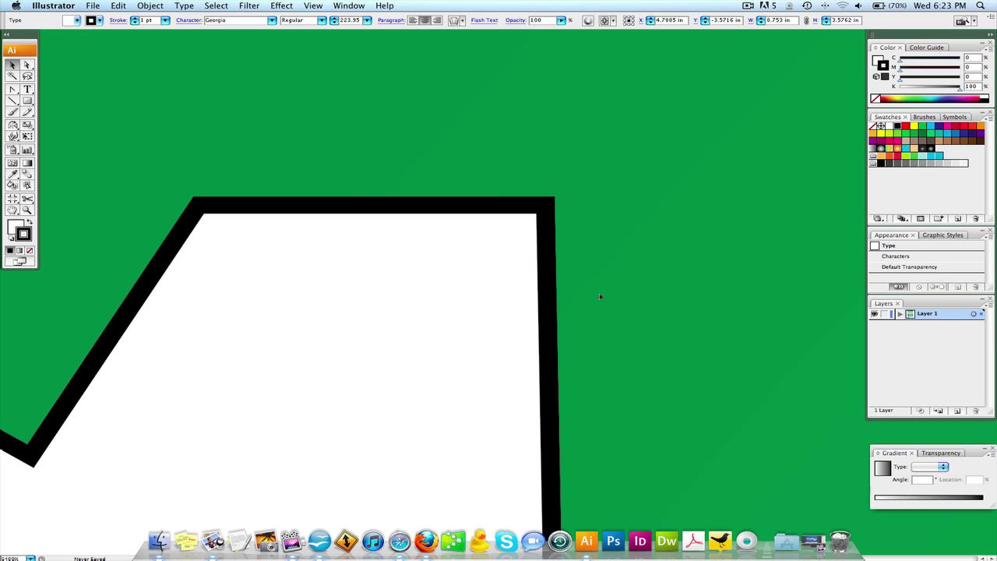
Examine the outline around the S at lower magnification, undoing and redoing the last change for comparison.
key(super+minus)
key(super+minus)
key(super+minus)
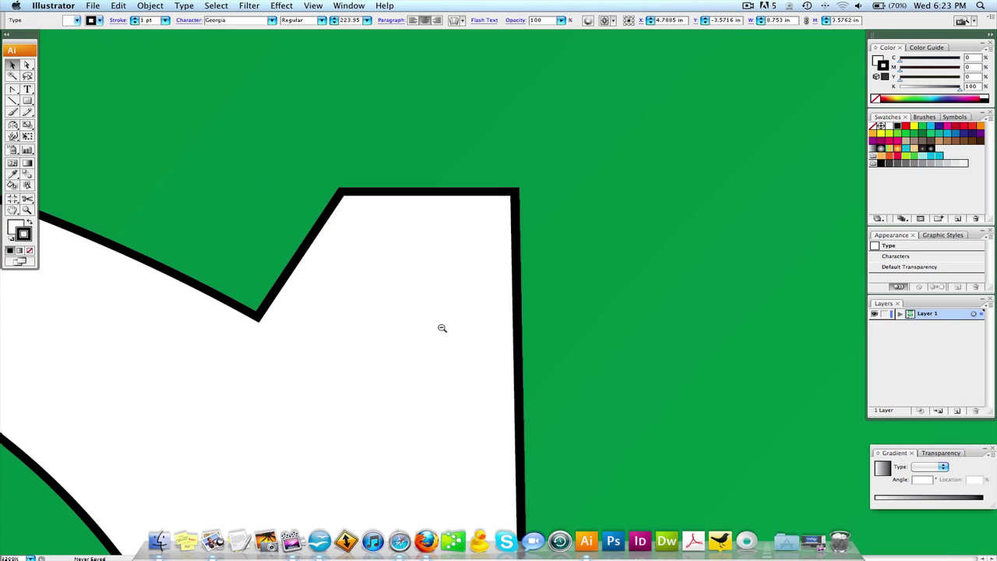
key(super+minus)
key(super+minus)
key(super+minus)
key(super+minus)
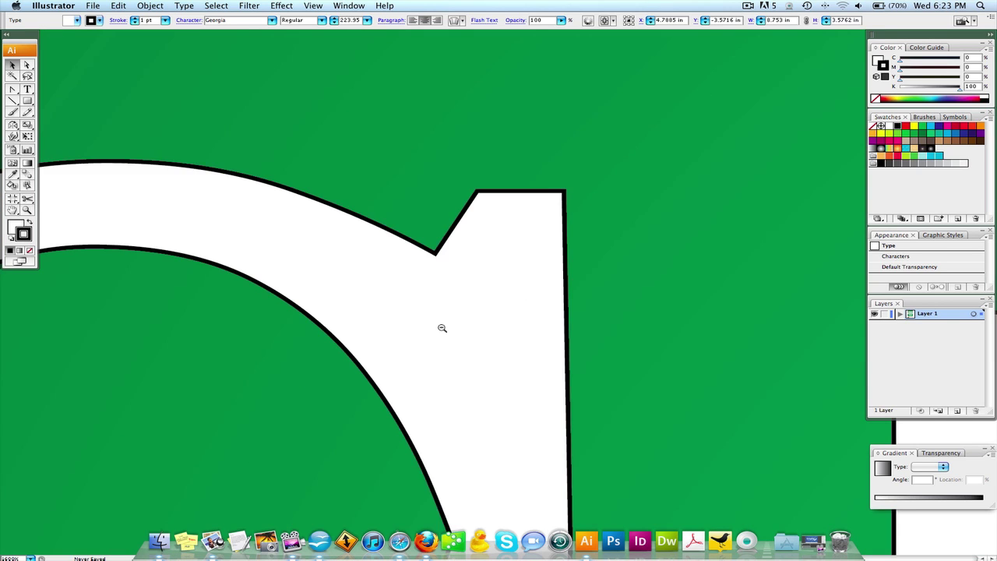
key(super+z)
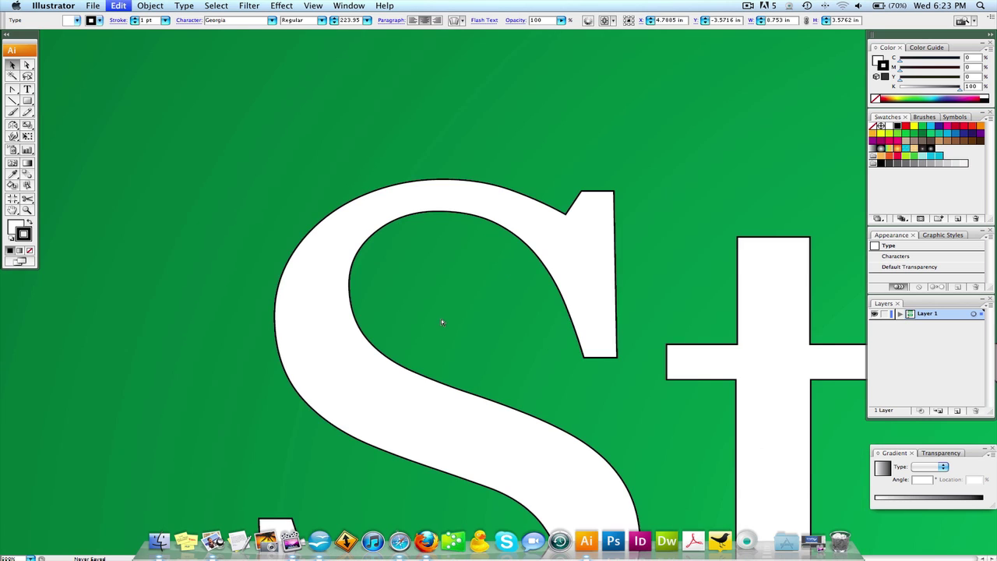
key(super+shift+z)
Reapply the Drop Shadow effect to the outlined rear copy of the text and clear the selection.
alt+super+click(571, 244)
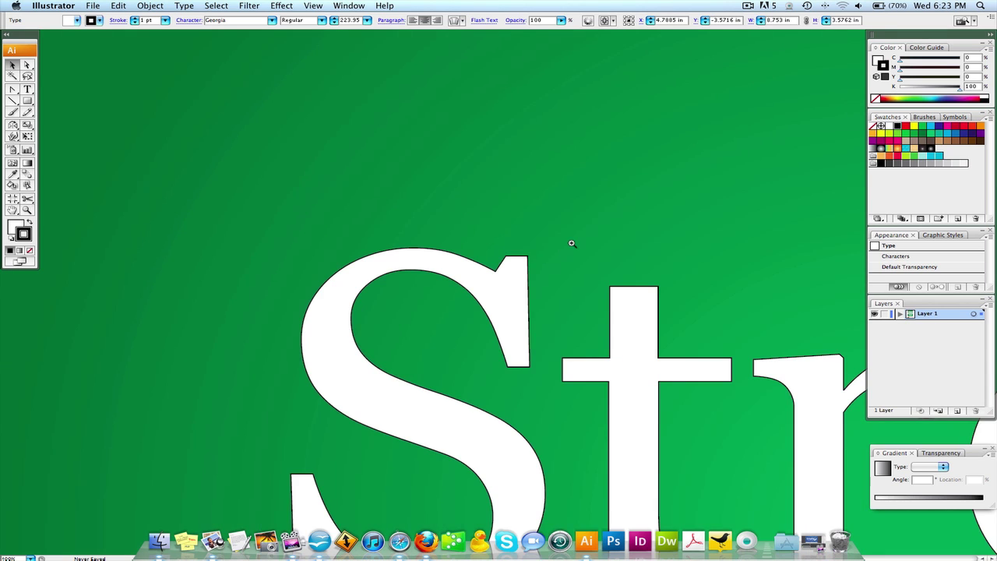
alt+super+click(468, 222)
alt+super+click(389, 187)
click(282, 6)
click(311, 18)
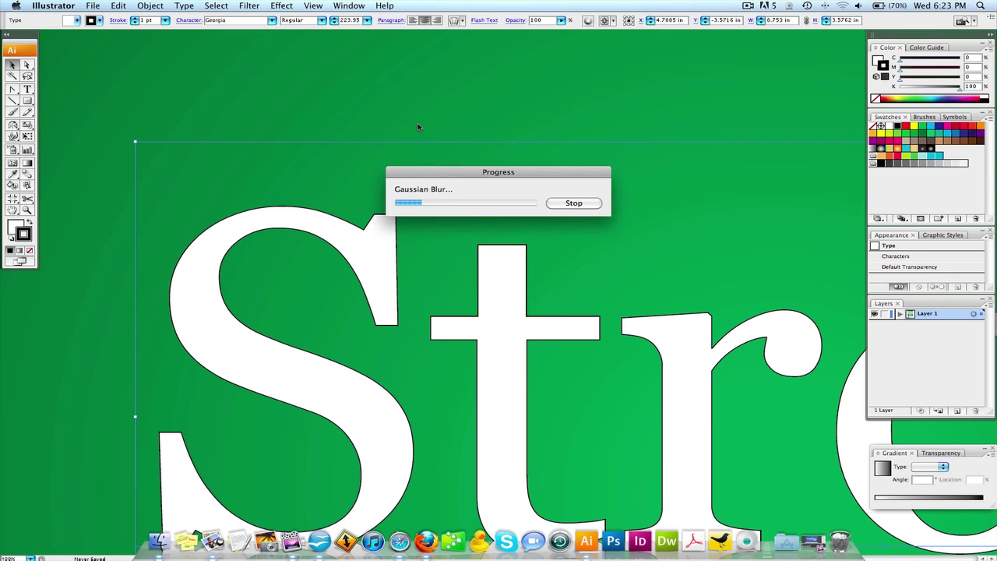
click(426, 124)
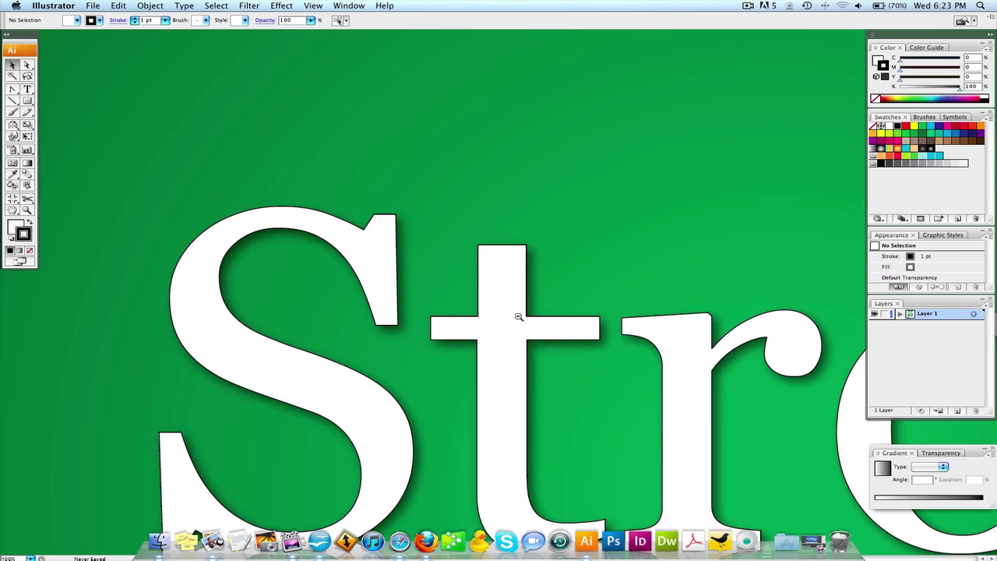
alt+super+click(518, 317)
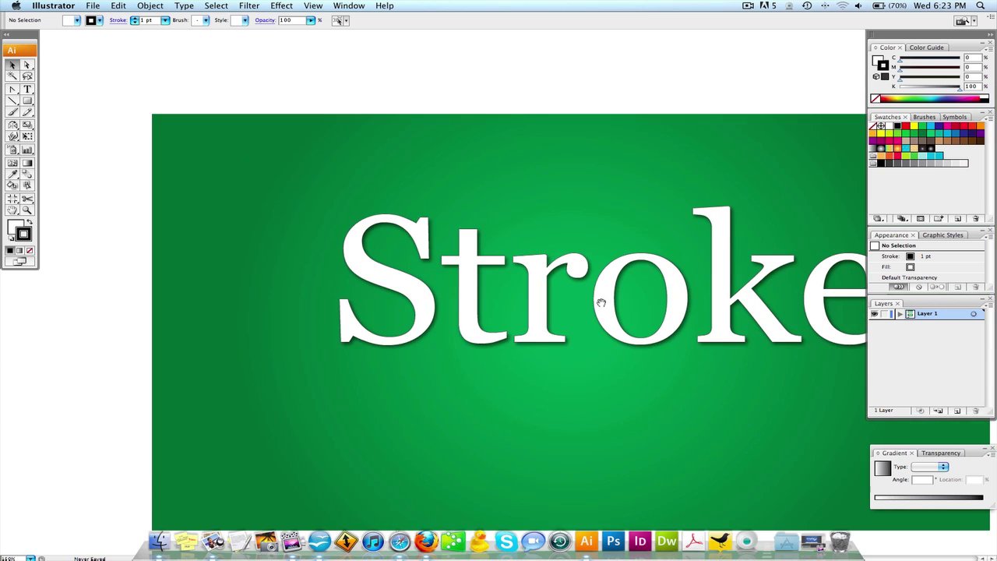
Draw a rounded rectangle over the photo below the green background, slightly inside the photo's edges.
alt+super+click(439, 222)
drag(439, 223, 452, 242)
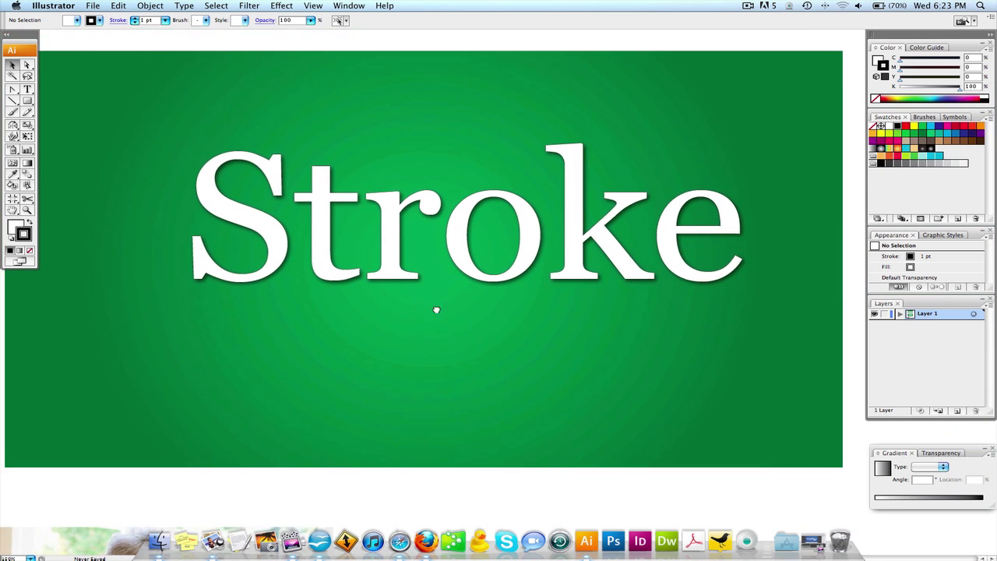
drag(437, 309, 431, 120)
scroll(434, 166, down, 3)
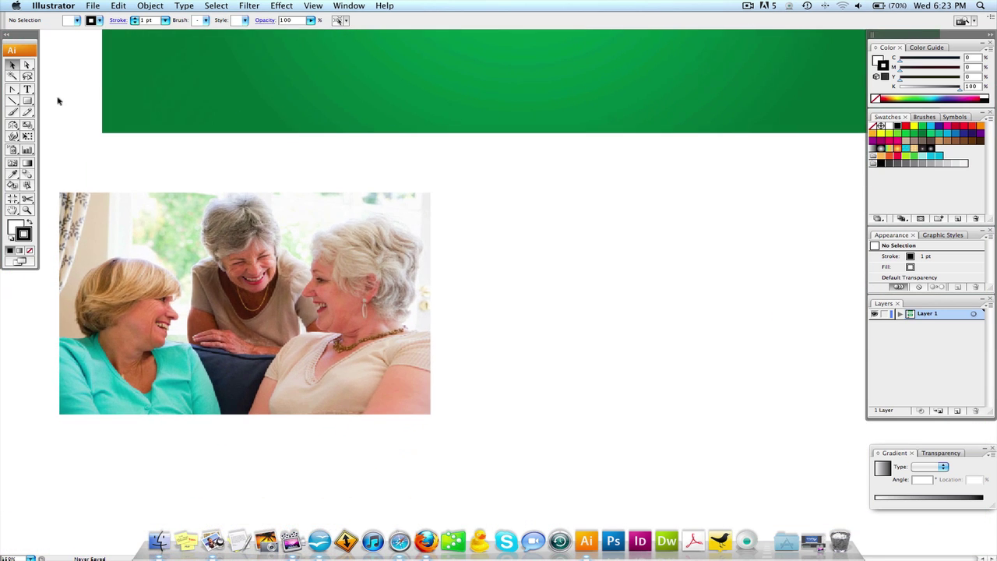
click(27, 101)
drag(27, 101, 68, 114)
drag(73, 206, 414, 394)
Make a clipping mask from the rounded rectangle and the photo beneath it.
key(super+a)
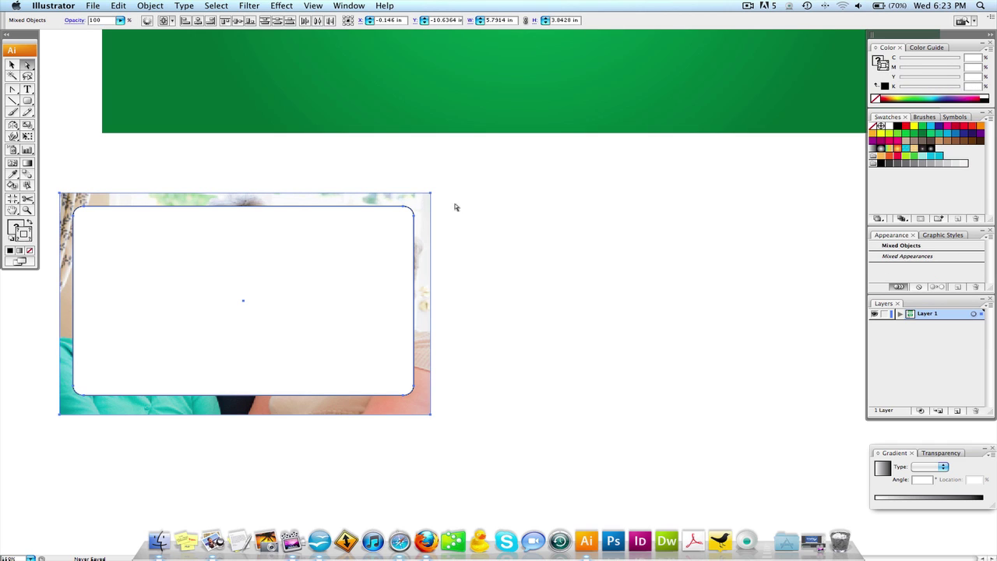
click(354, 218)
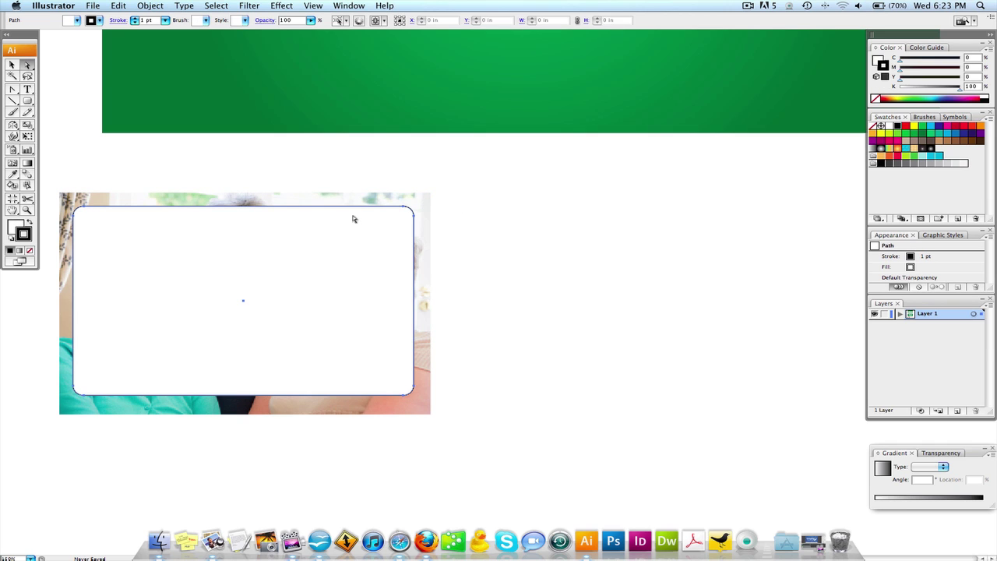
shift+click(401, 201)
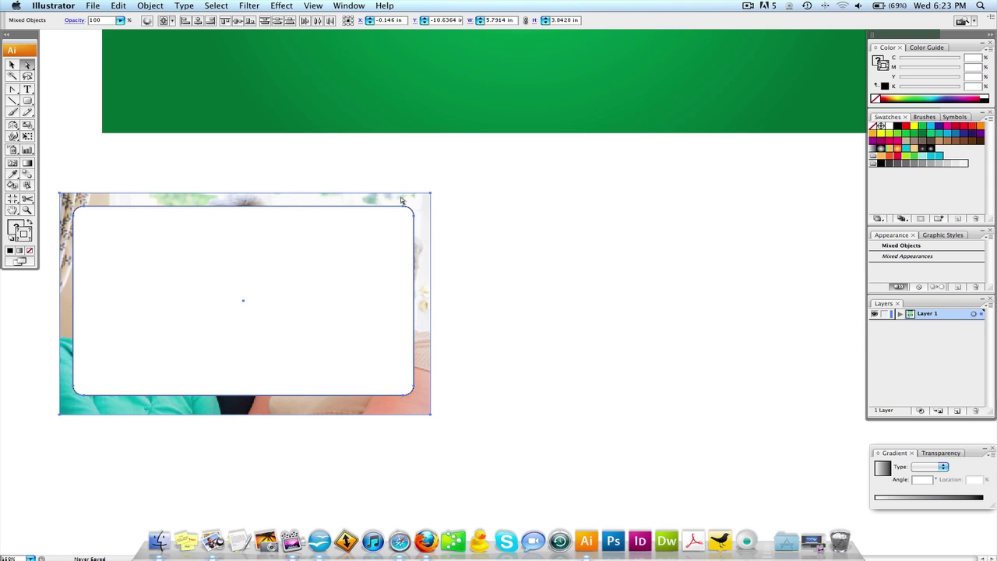
right_click(381, 234)
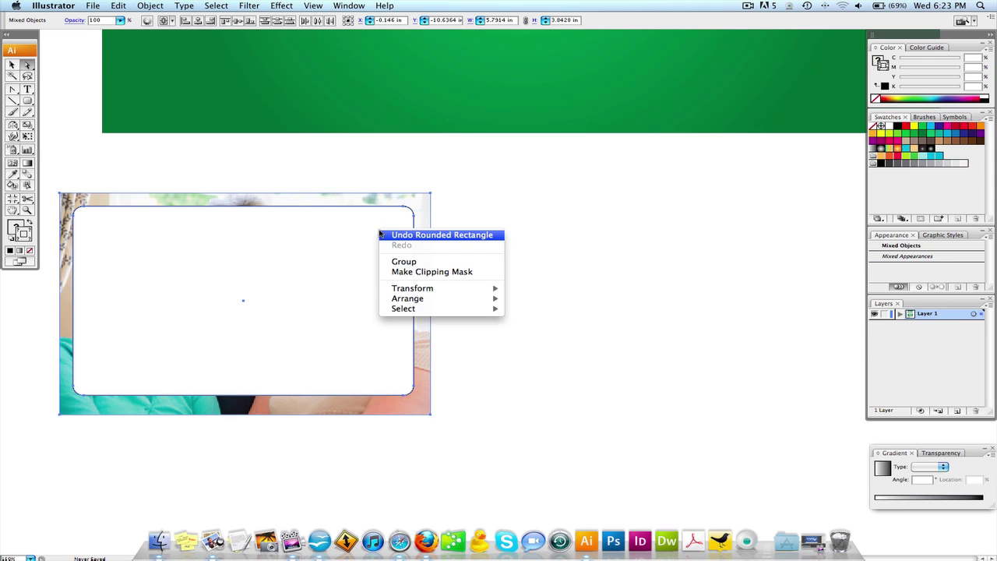
click(150, 5)
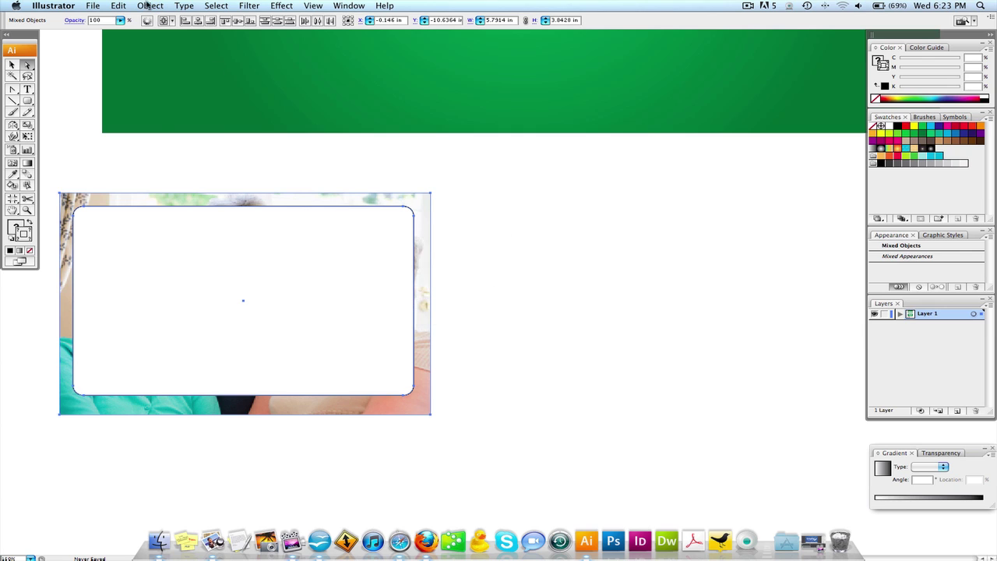
click(150, 5)
mouse_move(234, 254)
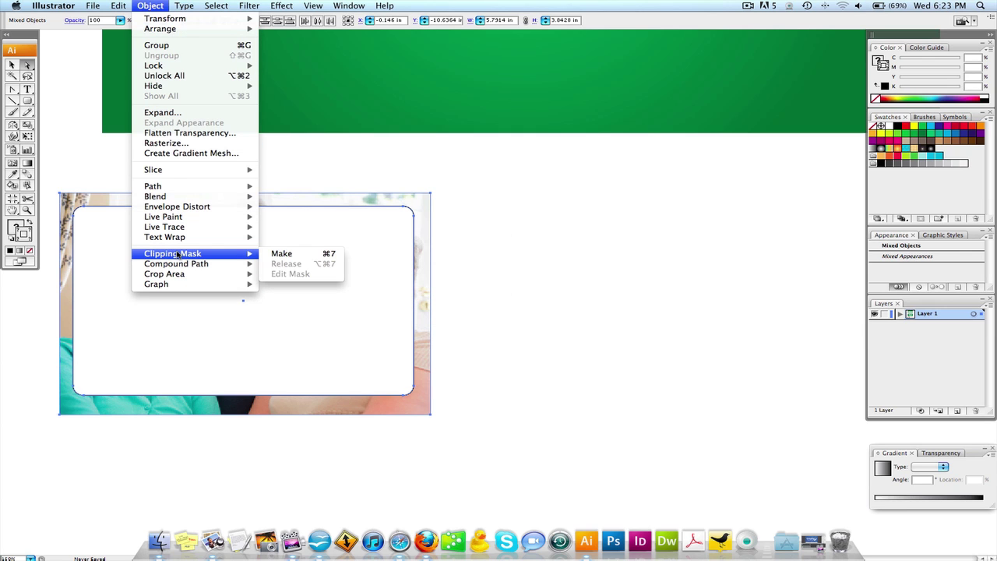
click(288, 254)
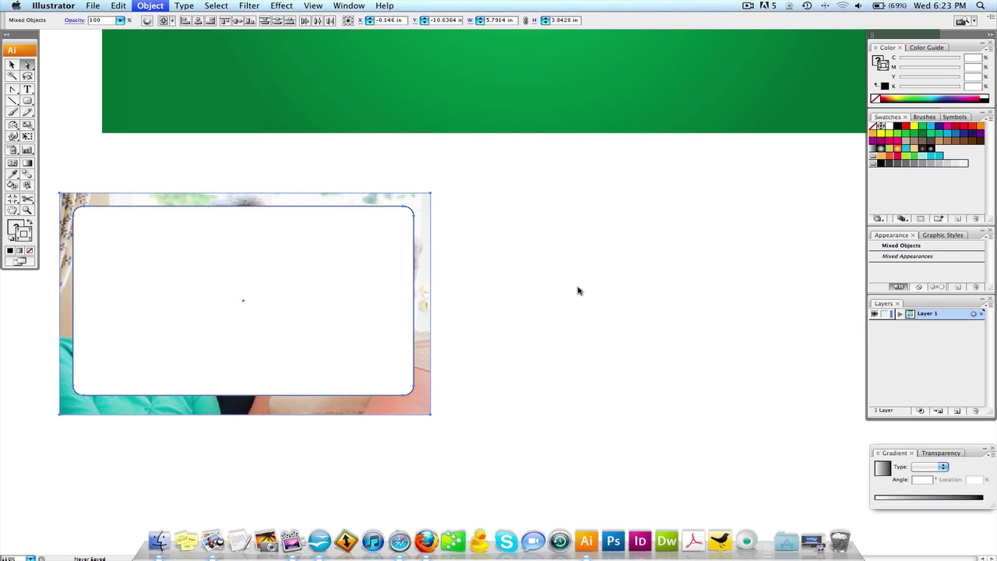
Move the masked photo sideways to the right within the blank area and clear the selection.
click(547, 285)
key(v)
drag(265, 274, 430, 274)
click(639, 211)
mouse_move(483, 319)
mouse_down()
mouse_move(477, 272)
mouse_move(473, 336)
mouse_up()
Try placing the masked photo over the lower edge of the green background, and undo the move.
scroll(631, 294, up, 5)
drag(505, 396, 494, 169)
click(616, 261)
scroll(608, 296, up, 3)
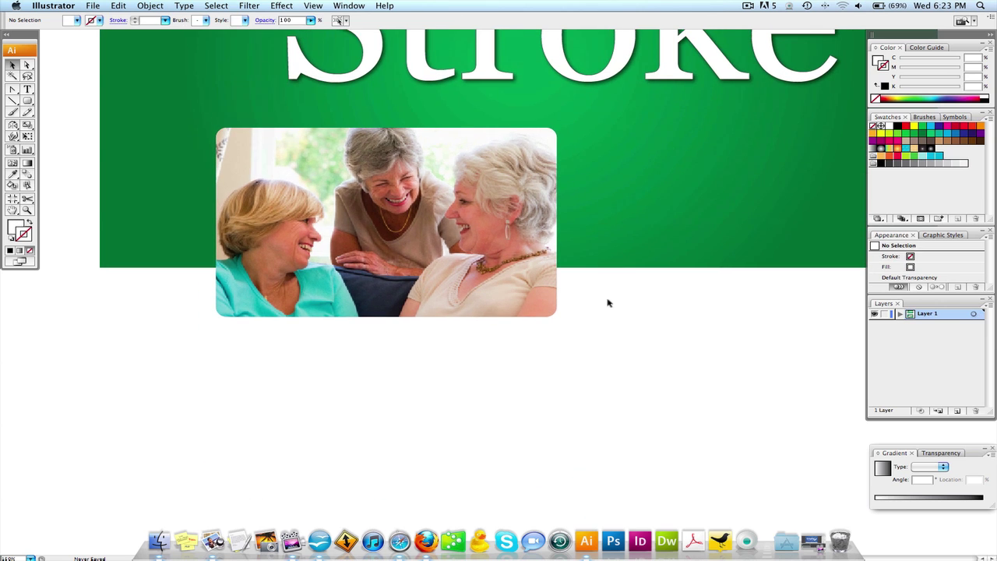
scroll(545, 265, left, 2)
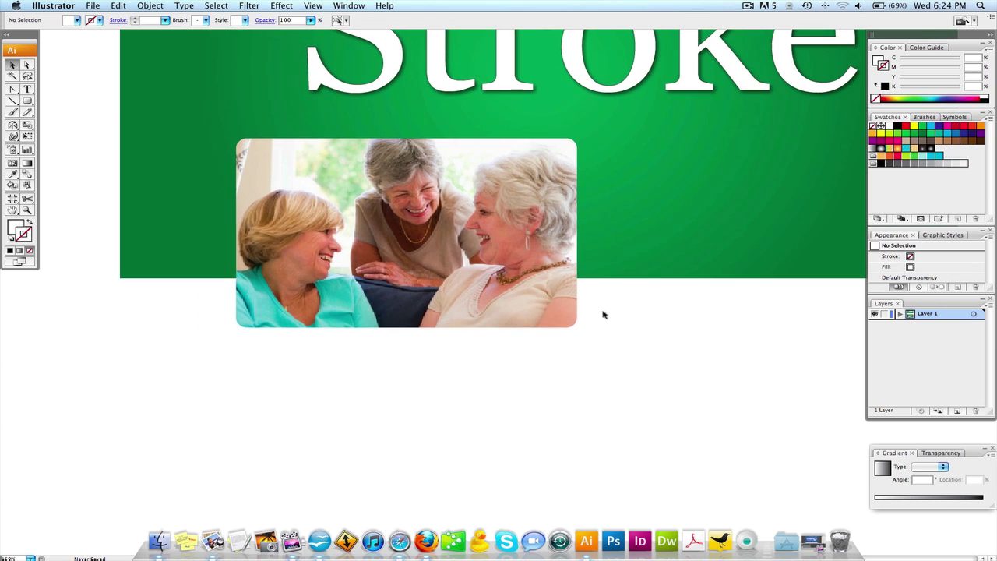
key(super+z)
key(super+z)
scroll(639, 312, down, 6)
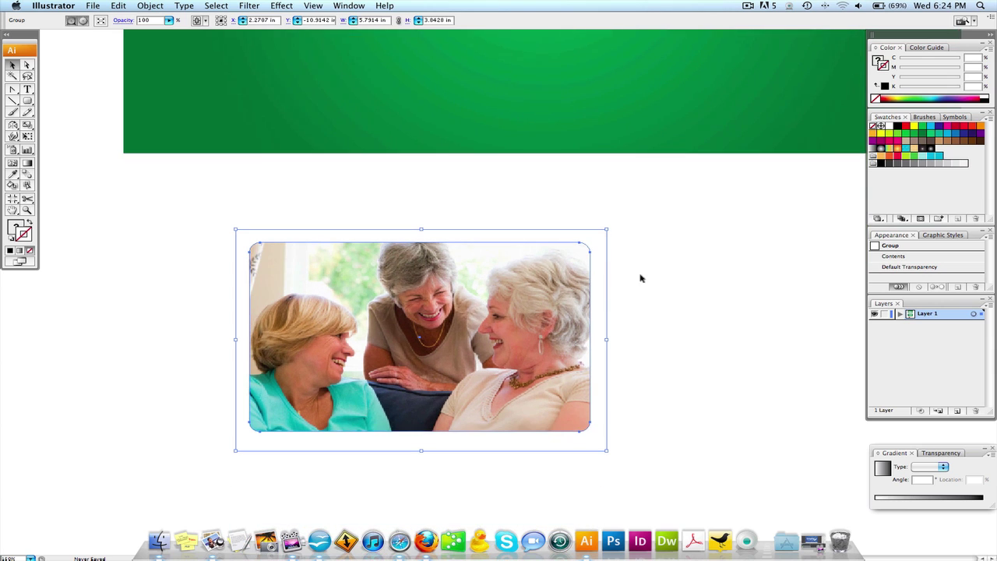
click(647, 290)
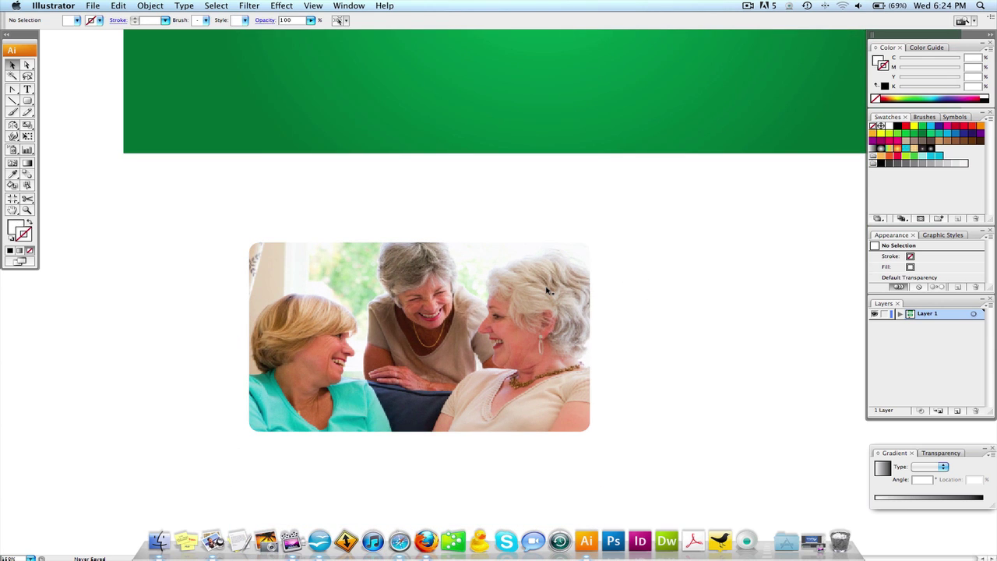
click(548, 291)
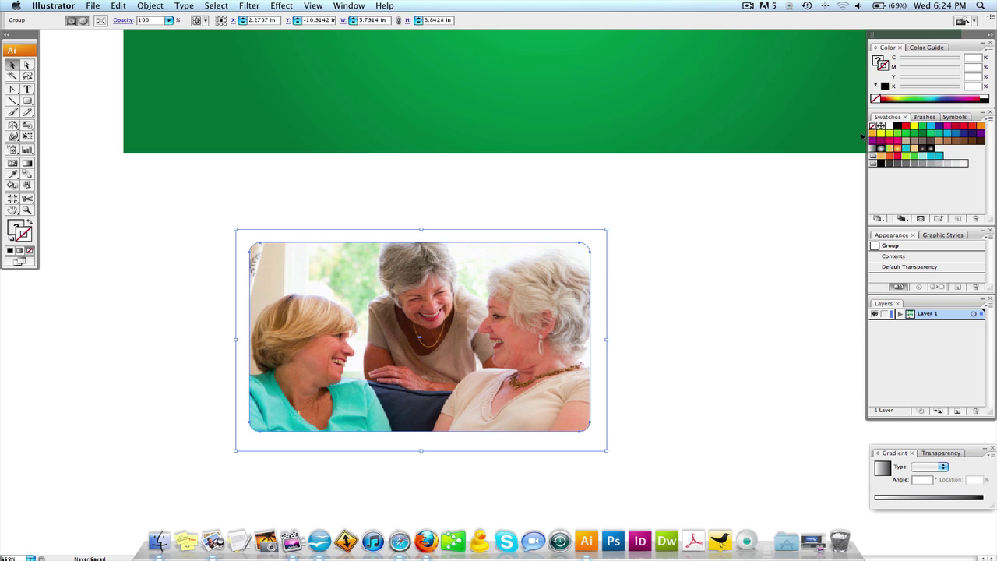
click(756, 254)
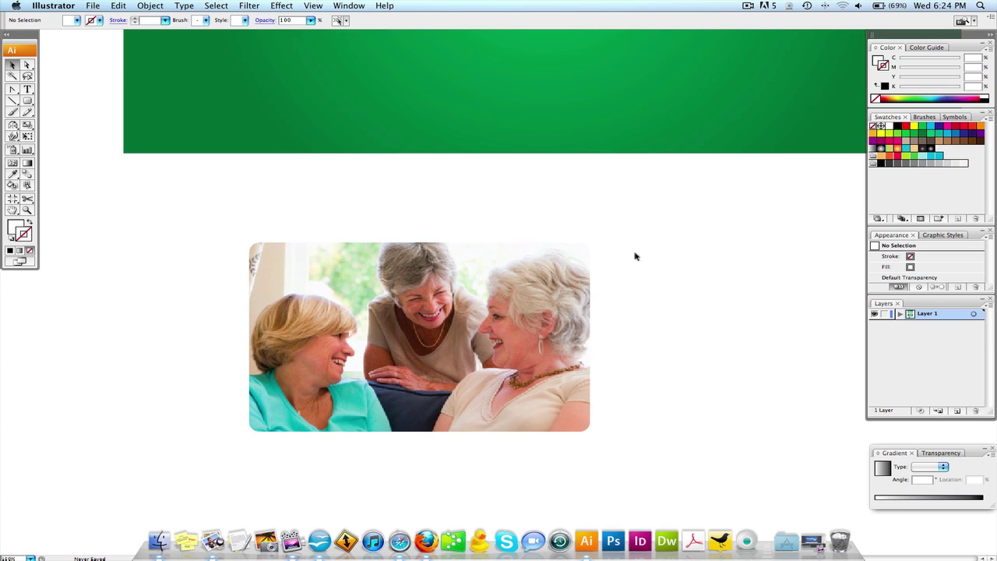
key(a)
mouse_move(512, 305)
mouse_down()
mouse_move(503, 309)
mouse_move(507, 290)
mouse_move(511, 301)
mouse_up()
key(super+shift+a)
key(v)
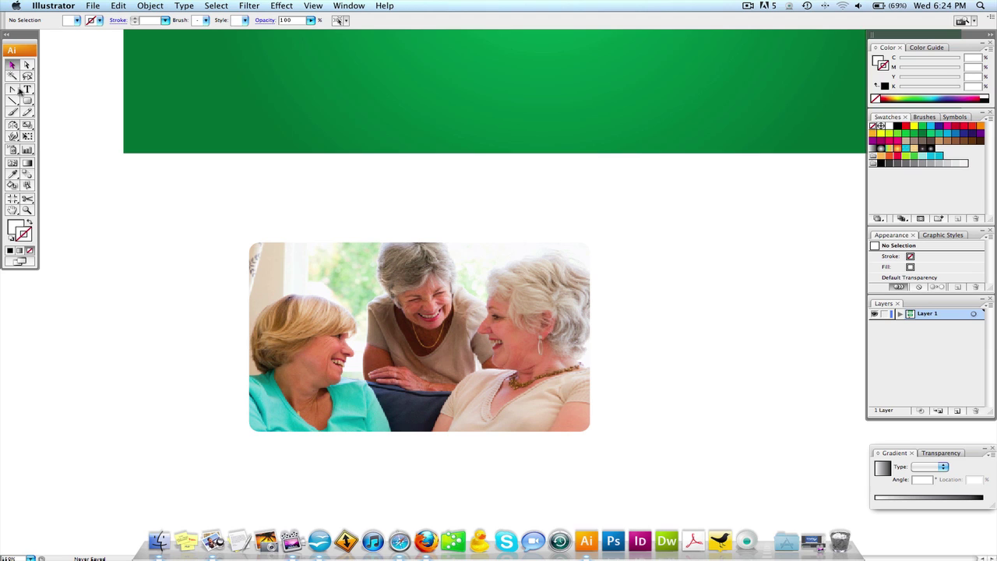
Give the masked photo a 1 pt black stroke and check its rounded upper-right corner up close.
click(308, 273)
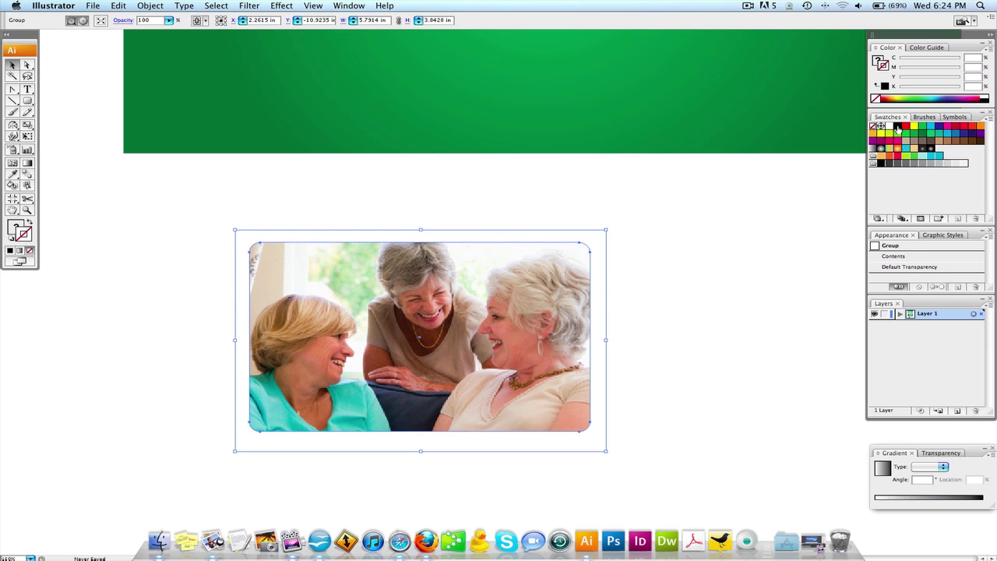
click(897, 127)
click(677, 232)
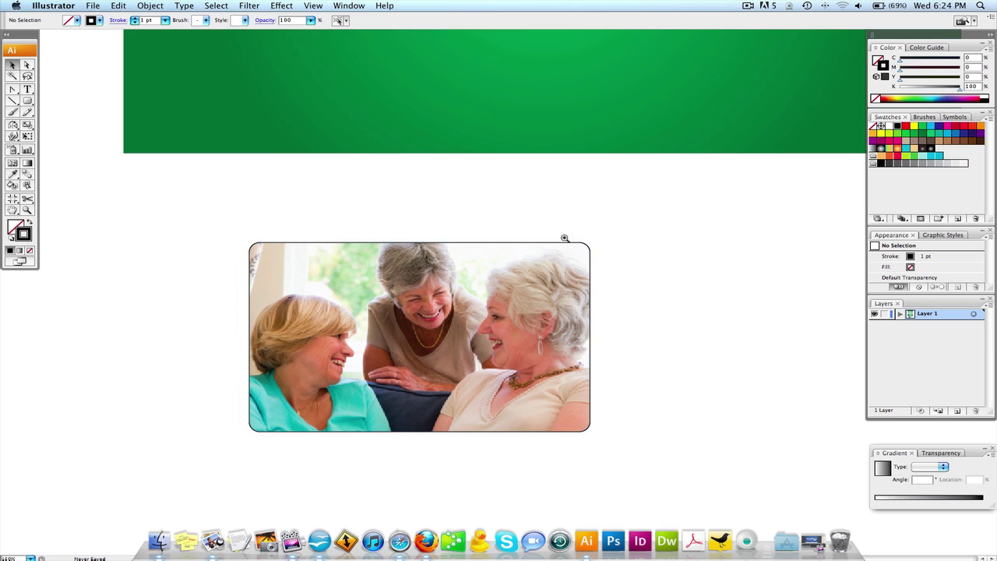
drag(564, 238, 612, 274)
alt+click(385, 257)
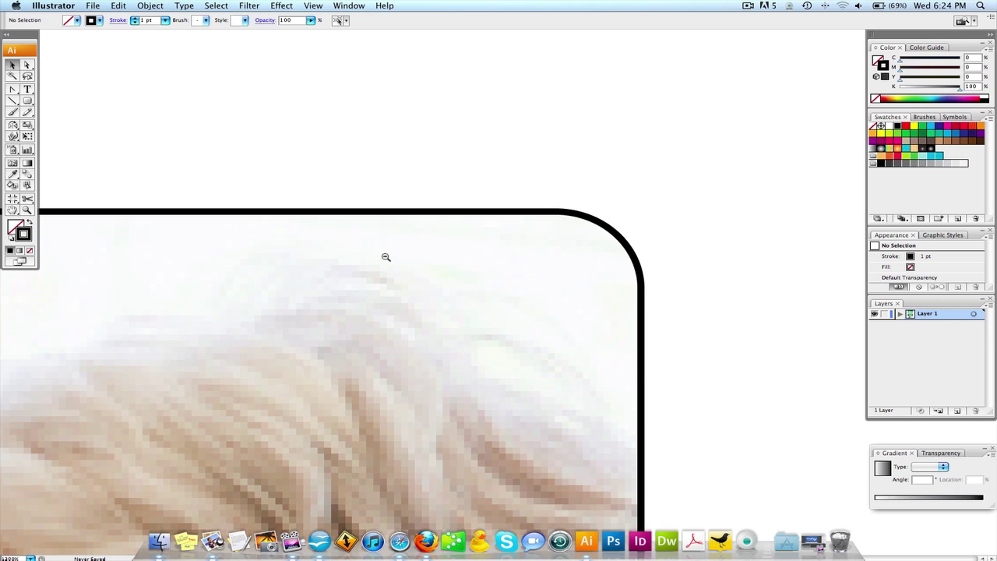
alt+click(385, 256)
key(super+1)
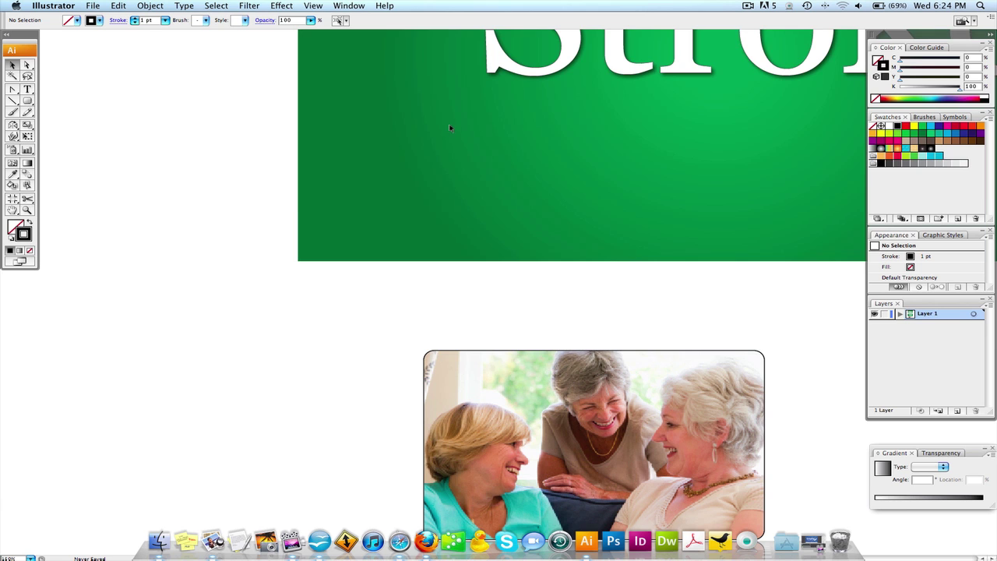
Move the outlined photo up over the lower edge of the green background and give it a Drop Shadow.
scroll(444, 236, up, 3)
scroll(379, 85, down, 4)
click(470, 352)
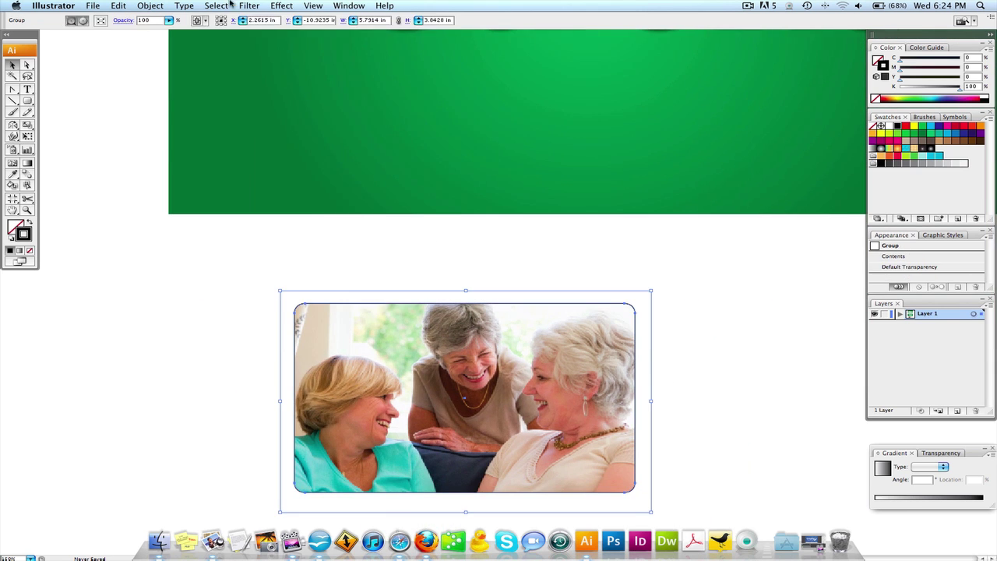
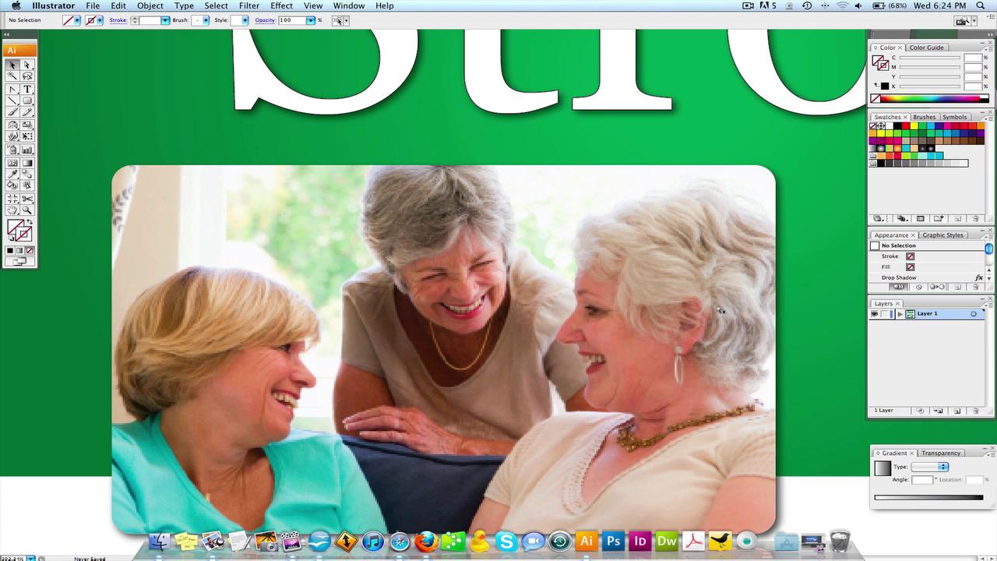
Undo the removal of the photo's black stroke and bring up the stroke options over its upper-right corner.
key(super+z)
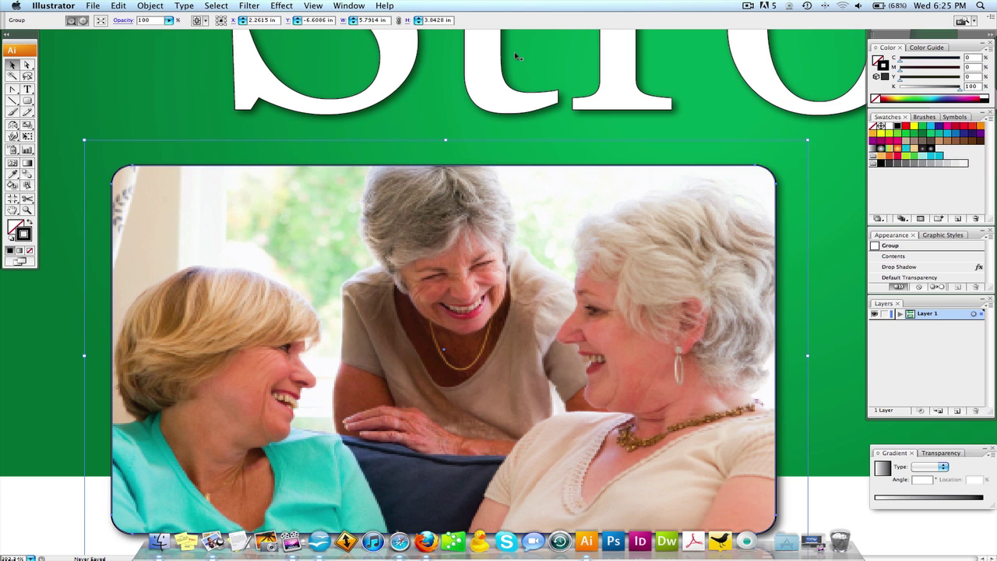
click(350, 5)
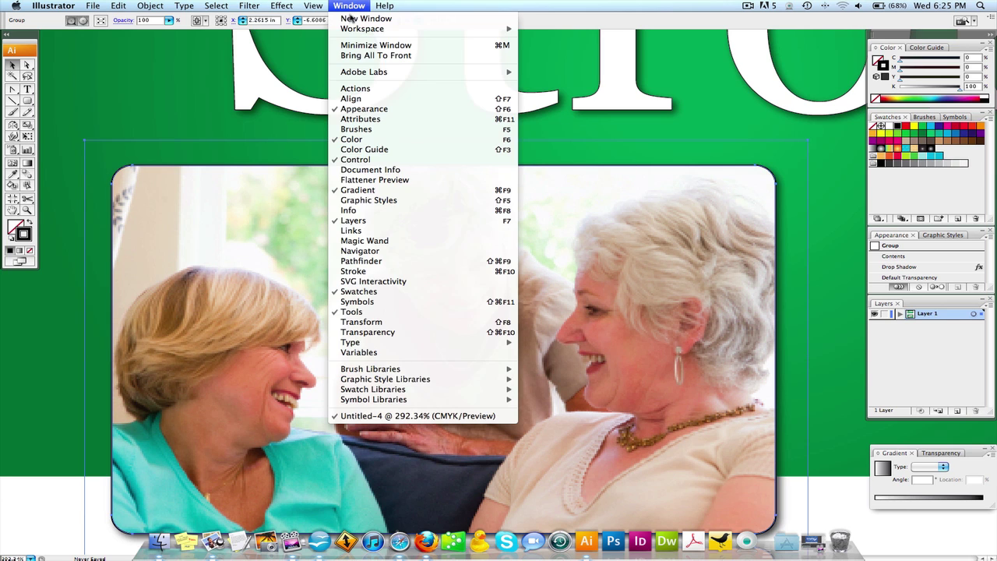
click(406, 271)
drag(644, 113, 789, 185)
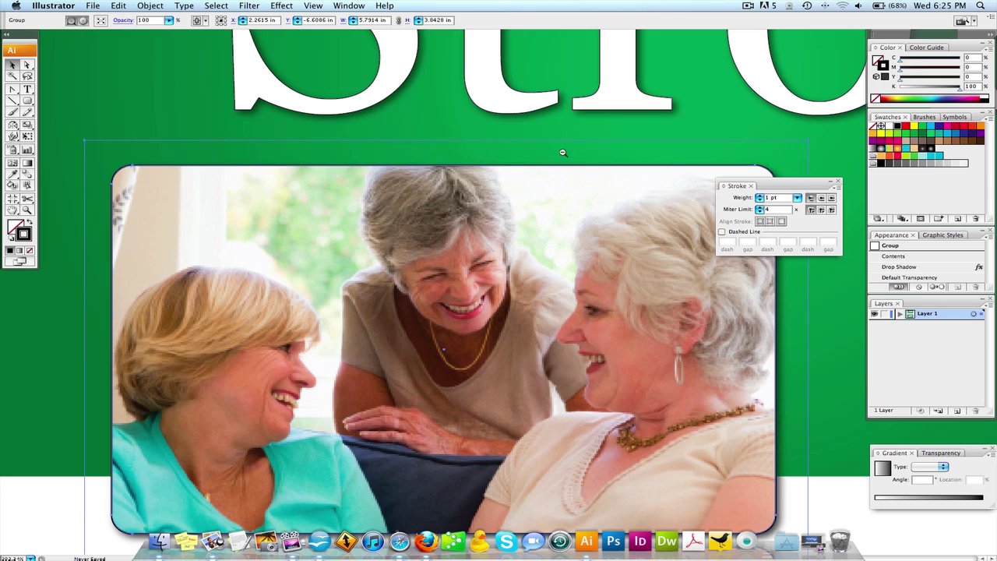
Set the stroke of the outlined Stroke text to a round join.
alt+click(564, 153)
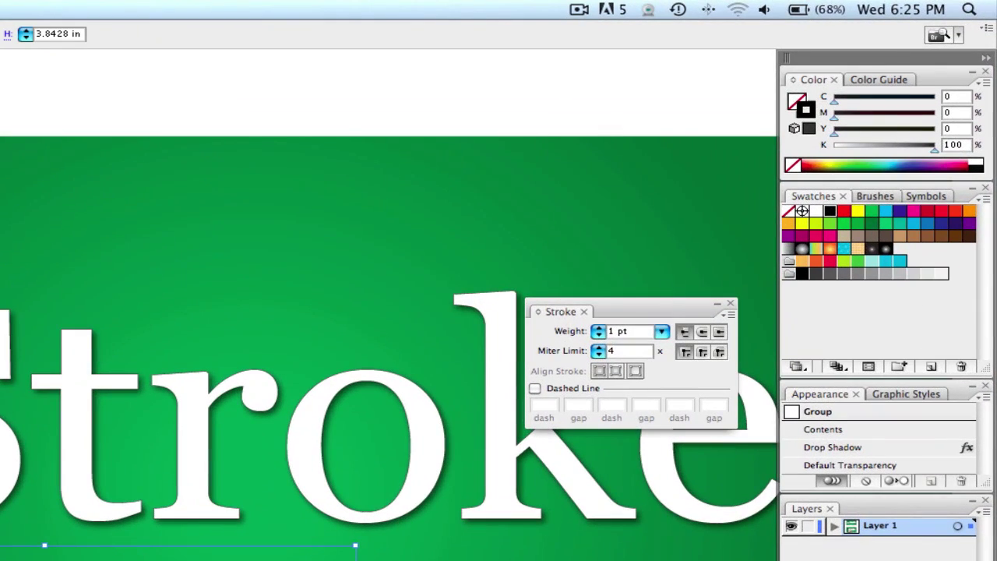
scroll(118, 359, down, 10)
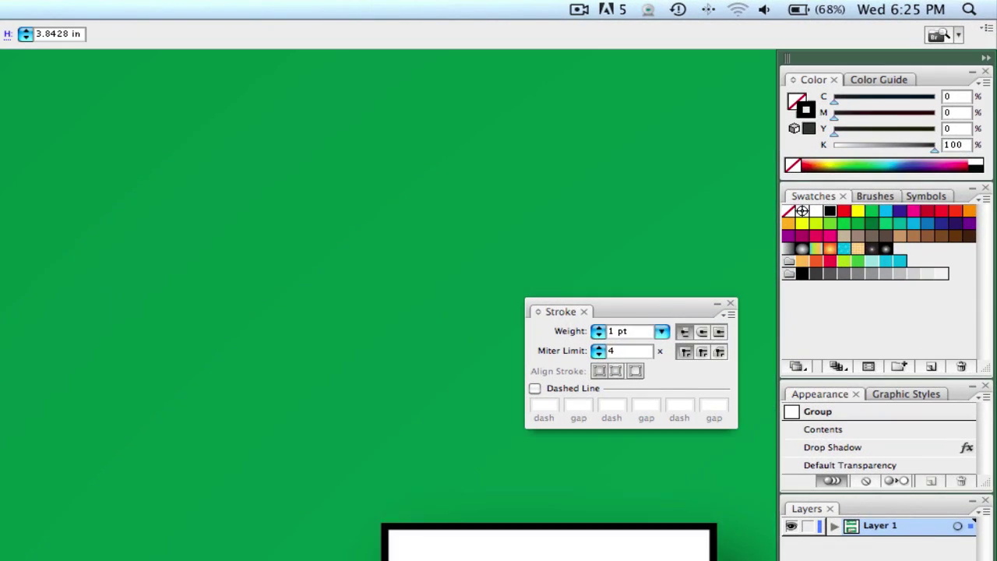
scroll(213, 387, left, 5)
key(super+equal)
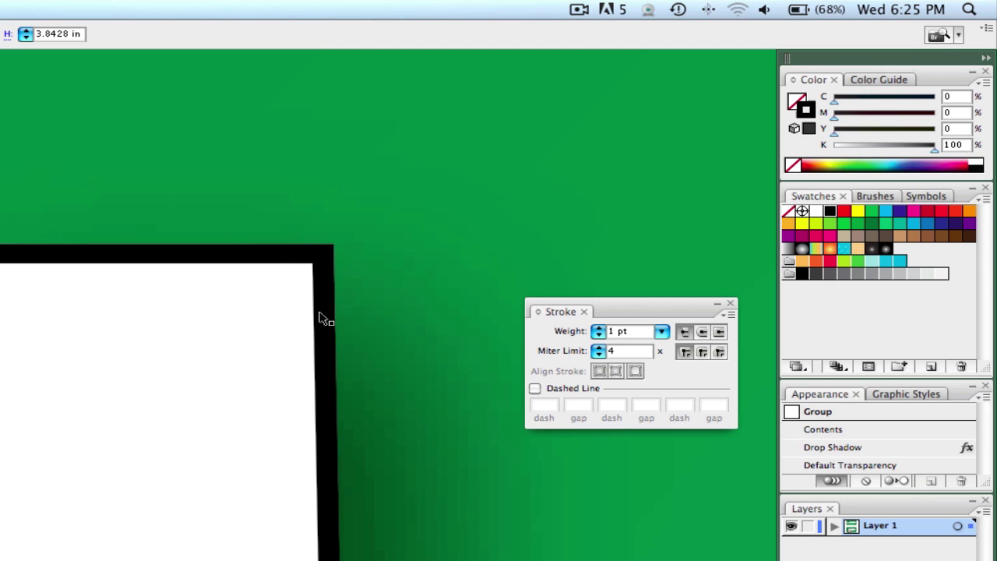
click(702, 353)
click(252, 304)
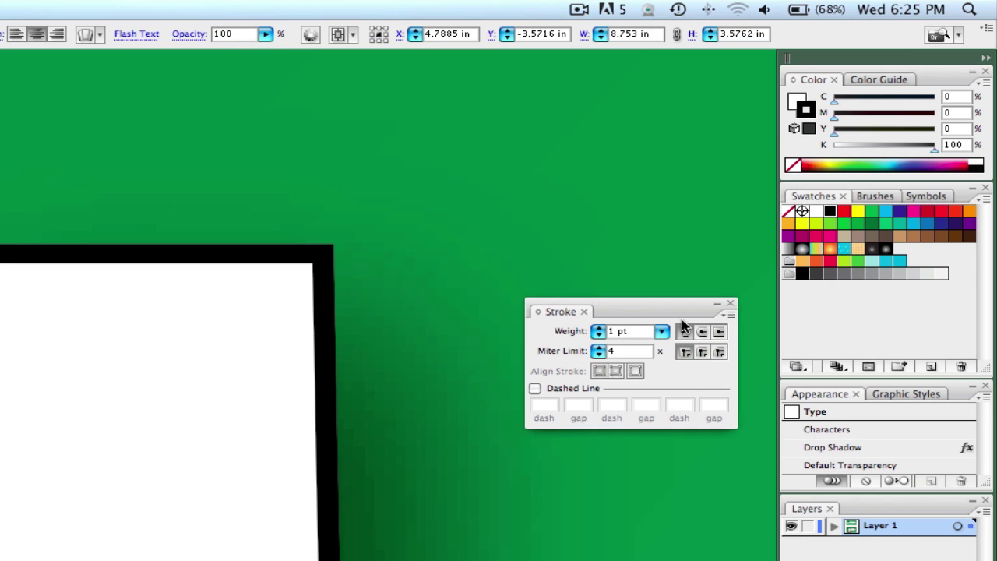
click(703, 353)
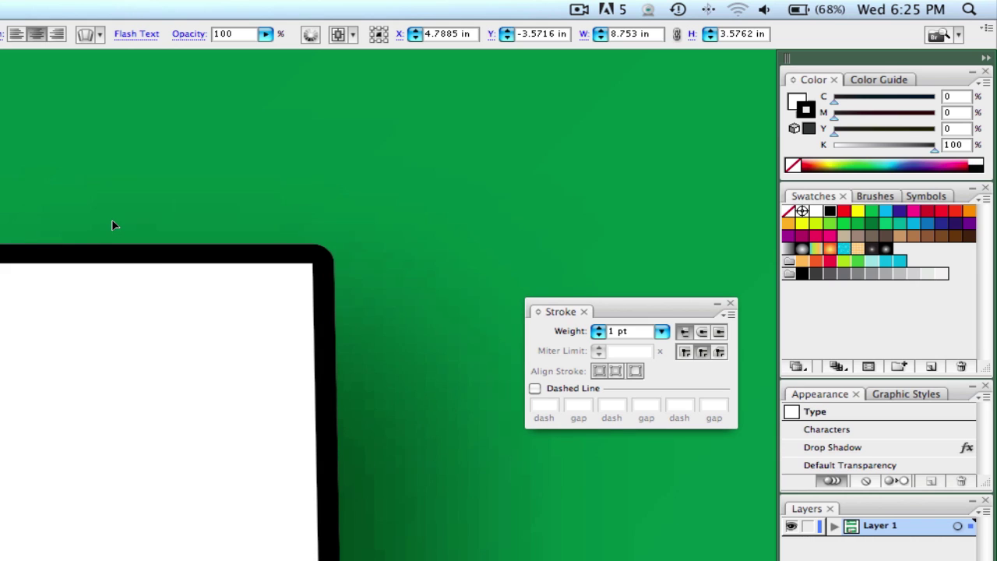
Examine the stroke corners on the letters S and t at several magnifications.
alt+click(89, 480)
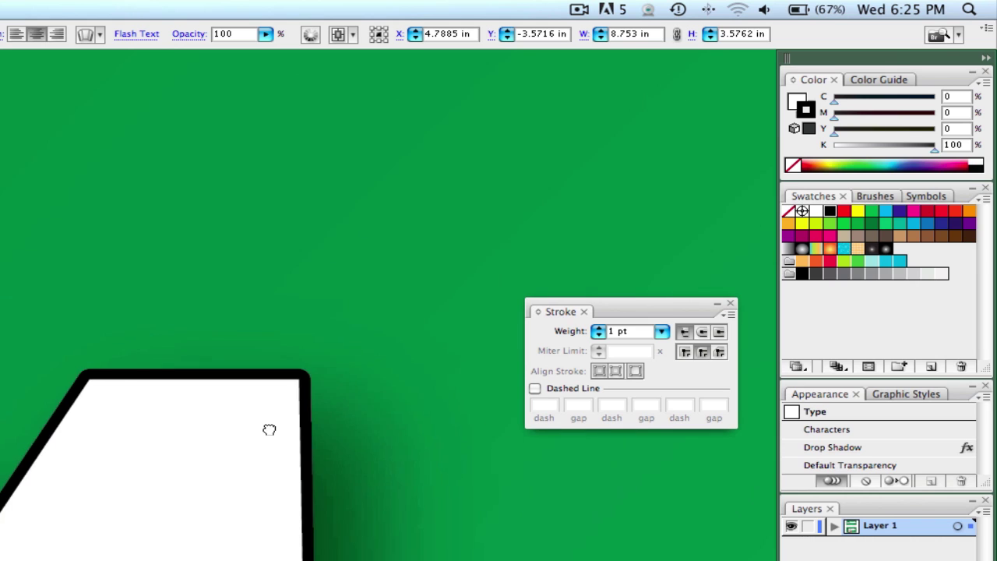
drag(272, 428, 170, 194)
drag(250, 506, 229, 267)
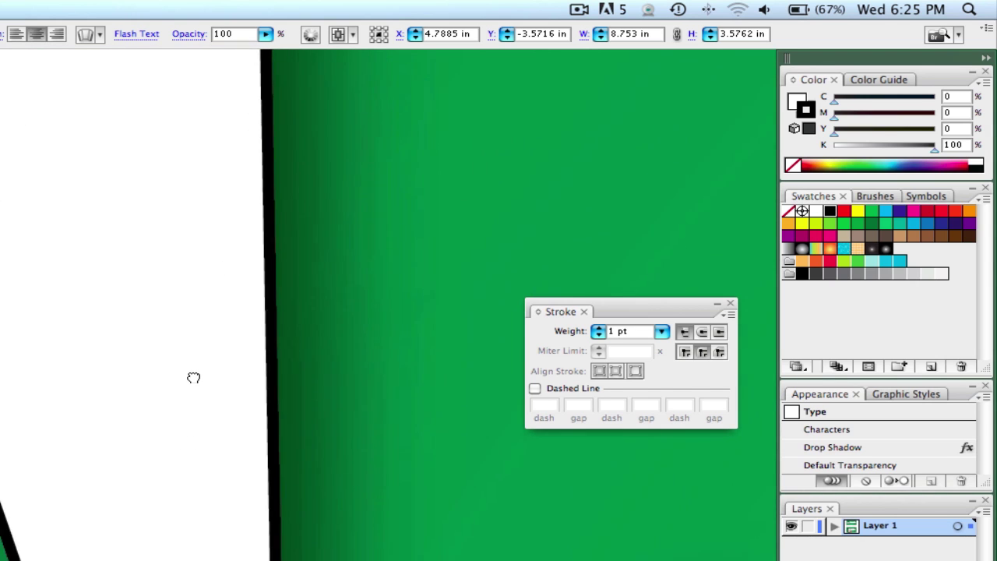
key(super+alt+space)
alt+super+click(72, 440)
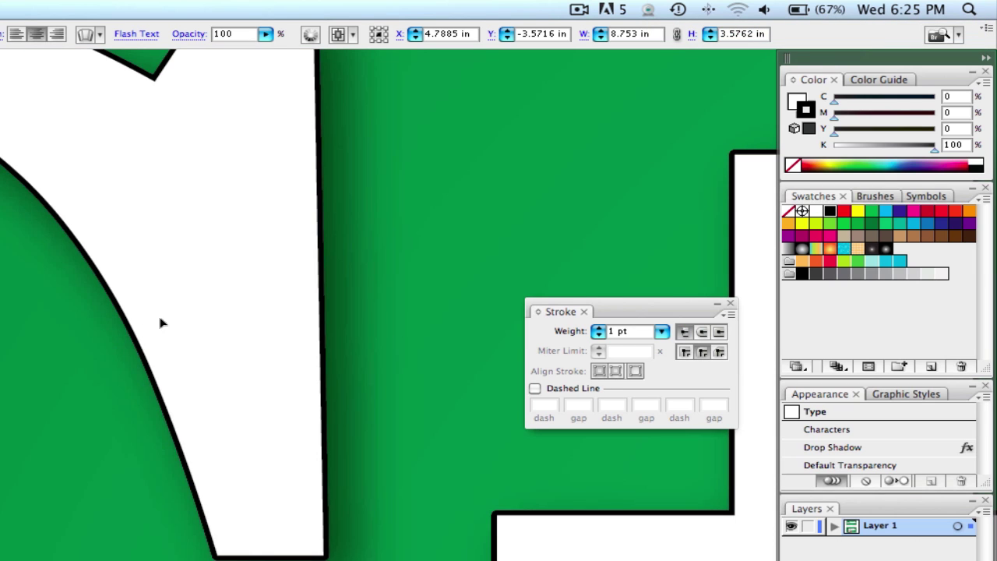
alt+super+click(196, 375)
alt+super+click(124, 369)
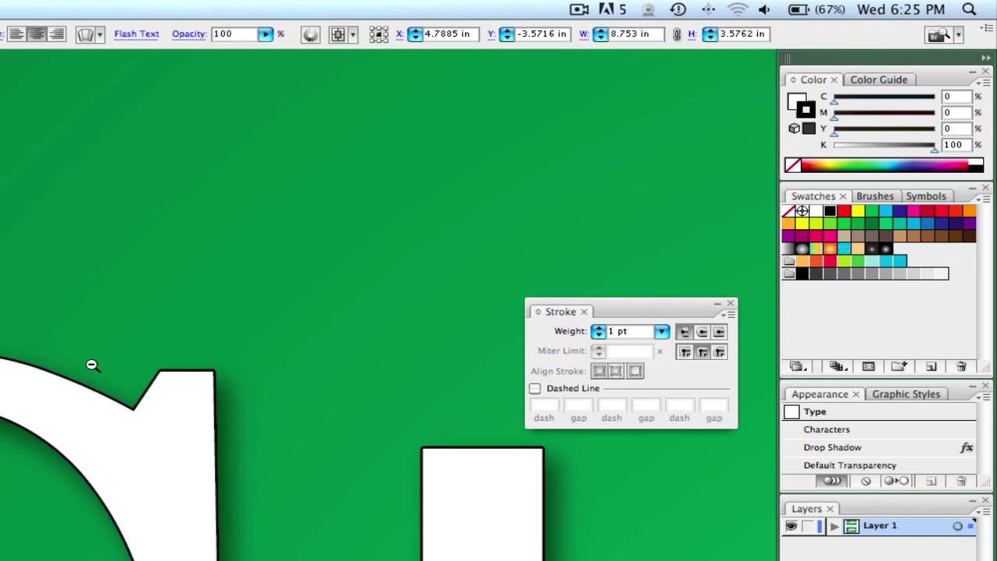
drag(161, 327, 40, 291)
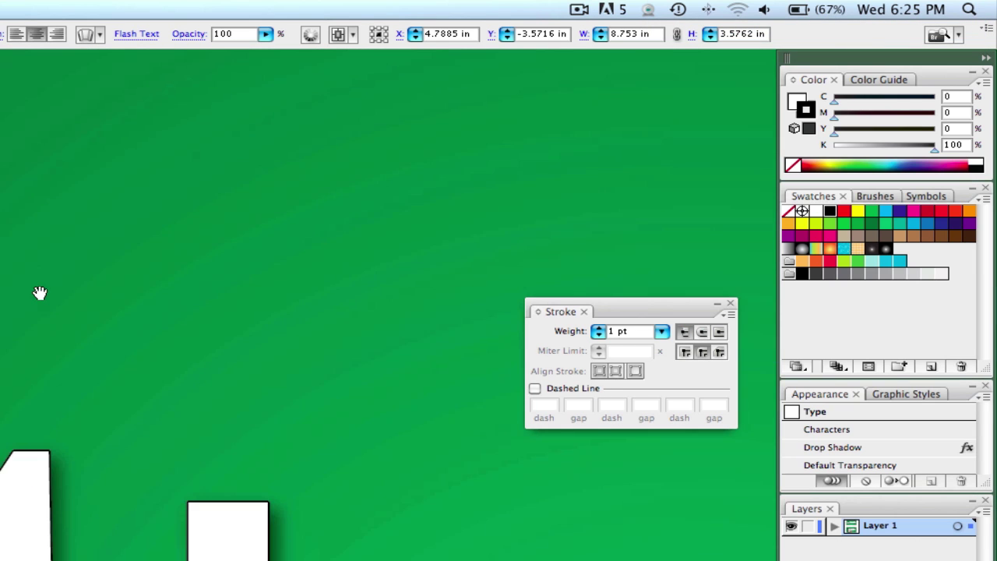
Draw a horizontal line about 4.78 in long above the Stroke text and swap its fill and stroke for a white stroke.
drag(70, 526, 68, 557)
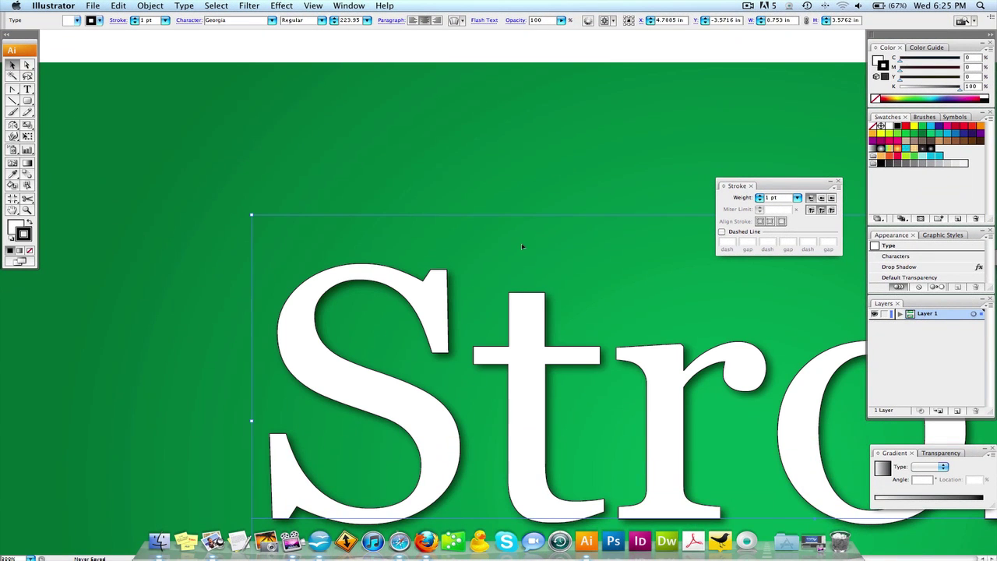
scroll(522, 241, up, 3)
click(487, 216)
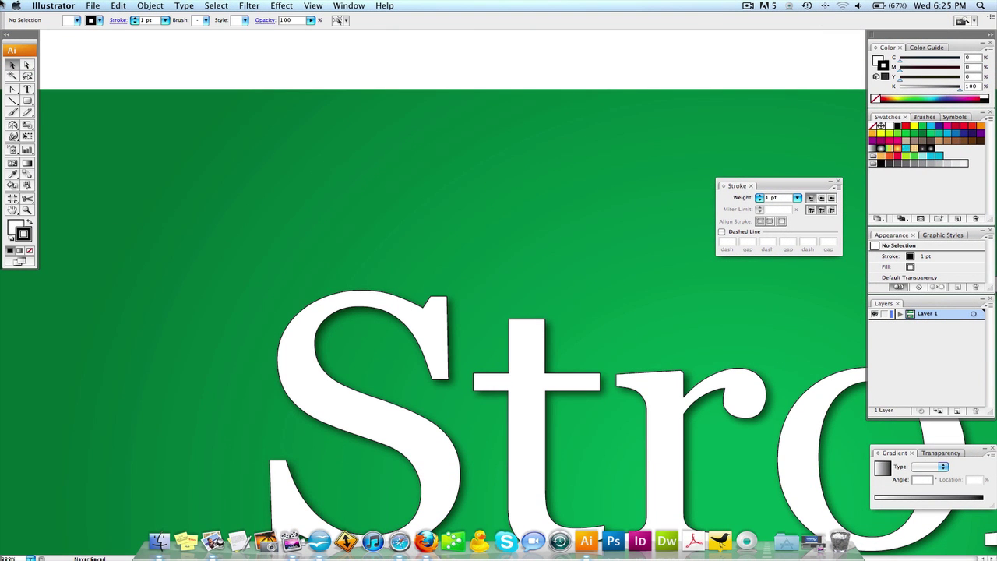
click(14, 102)
scroll(256, 218, left, 3)
drag(146, 191, 670, 207)
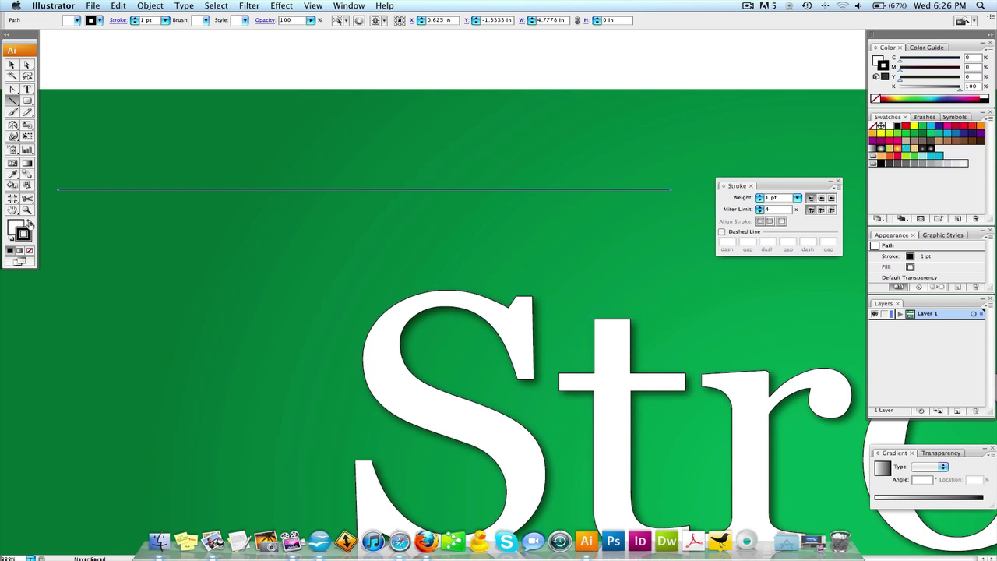
click(30, 224)
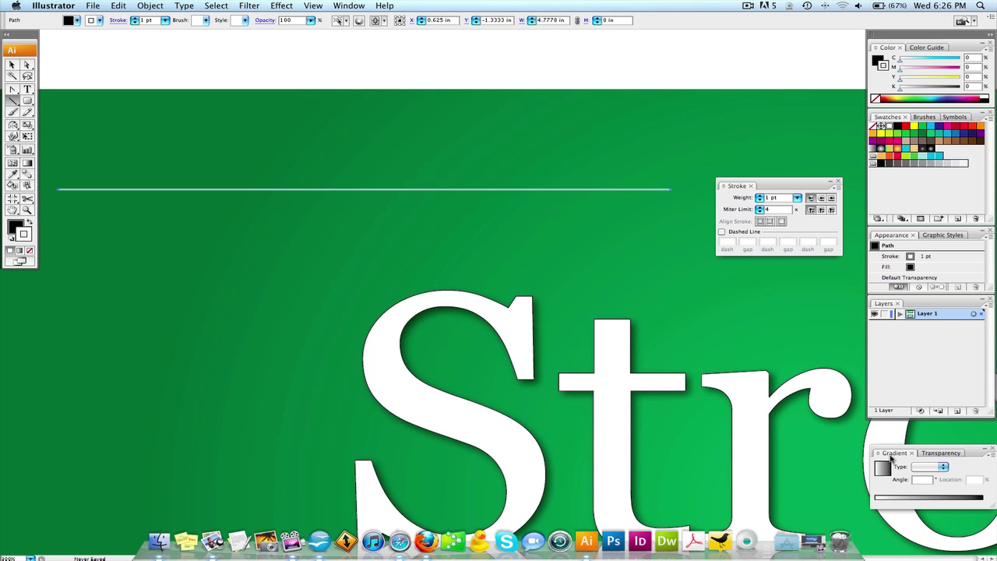
Try heavier stroke weights on the white line and bring it back to 1 pt.
click(761, 196)
click(760, 196)
click(760, 197)
click(760, 196)
click(760, 196)
click(760, 196)
click(760, 200)
click(760, 200)
click(760, 200)
click(761, 200)
click(760, 200)
click(760, 200)
click(759, 207)
click(519, 305)
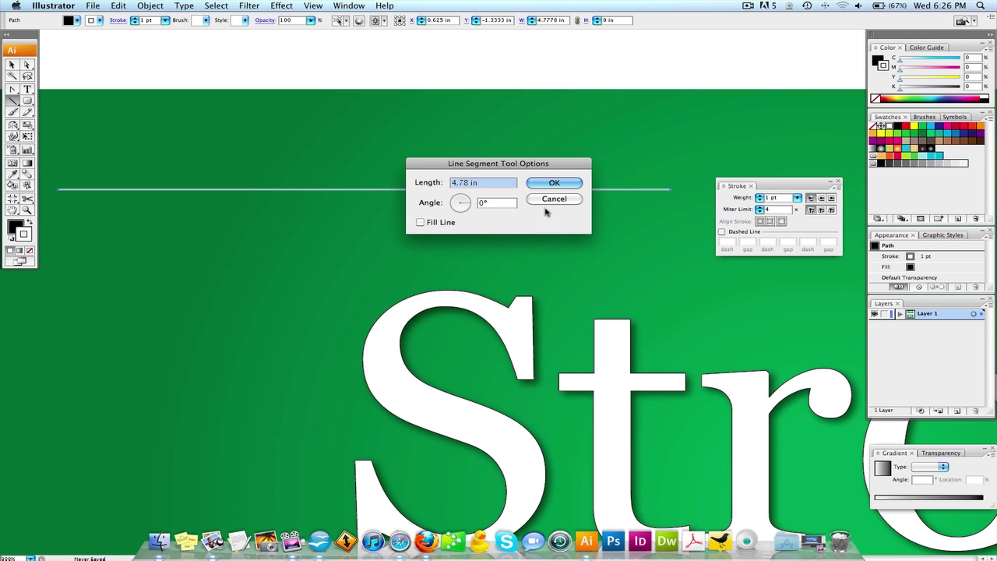
key(Escape)
key(v)
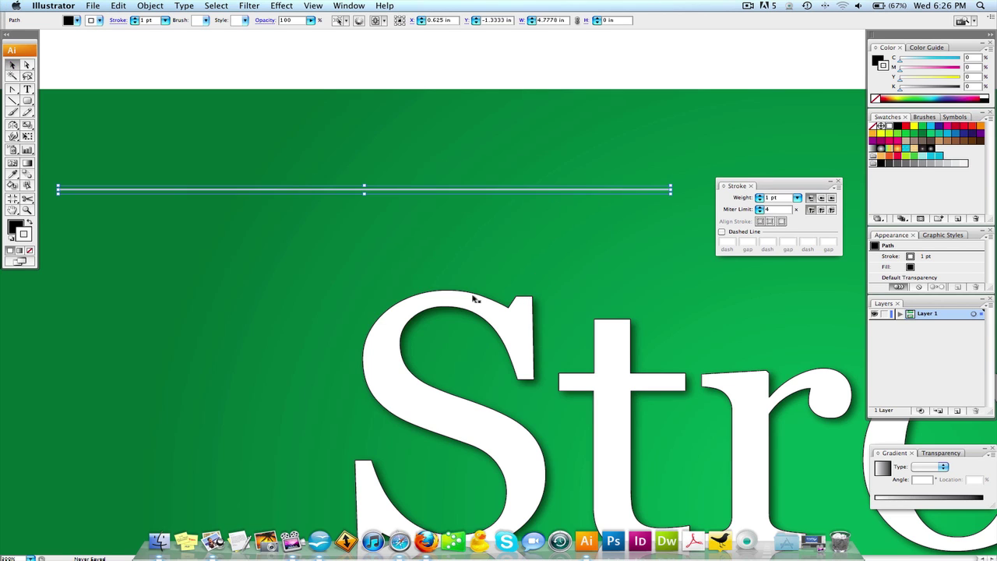
Select the white line above the Stroke text and make it dashed with a 12 pt dash.
click(495, 307)
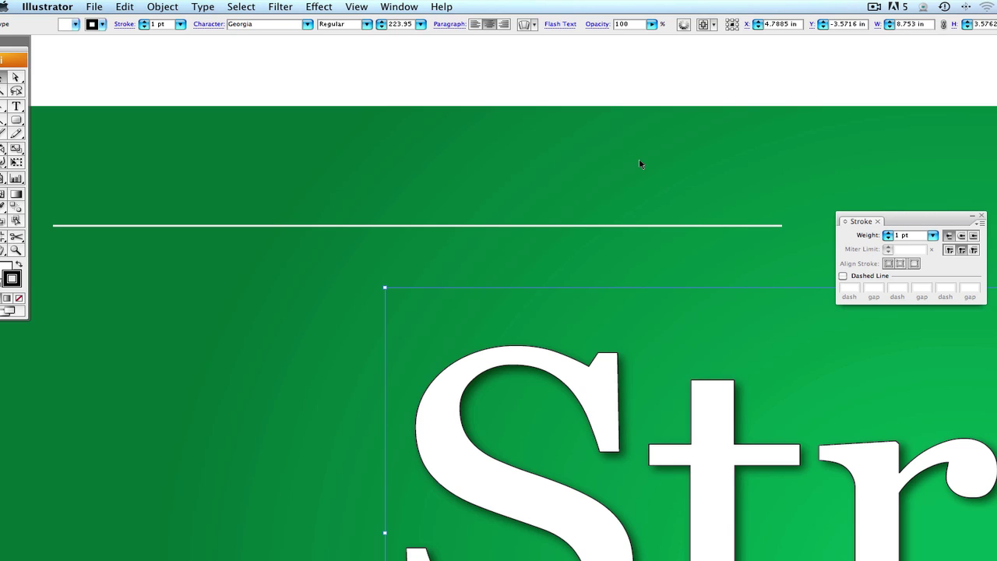
click(548, 85)
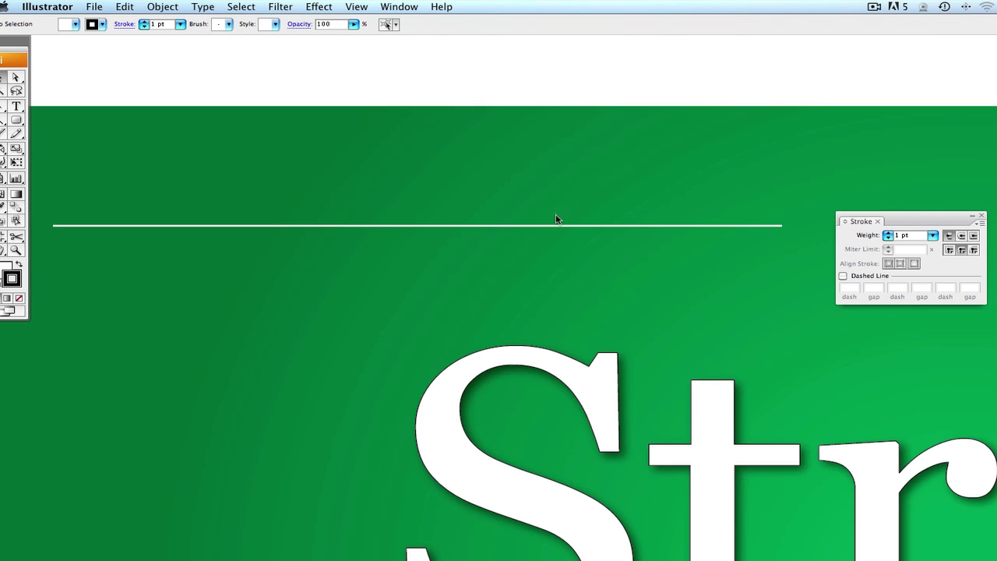
click(567, 236)
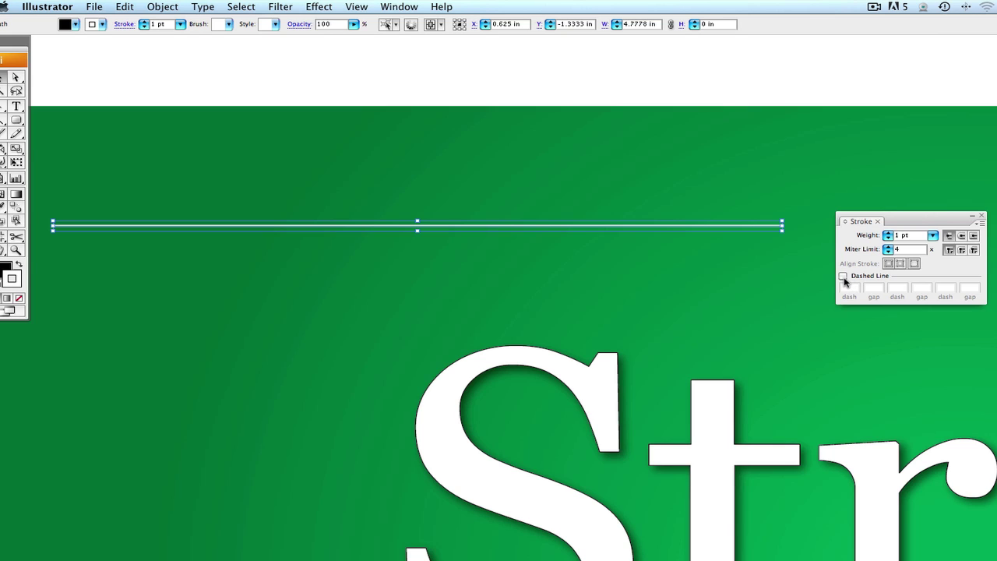
click(581, 154)
drag(301, 187, 379, 228)
click(843, 275)
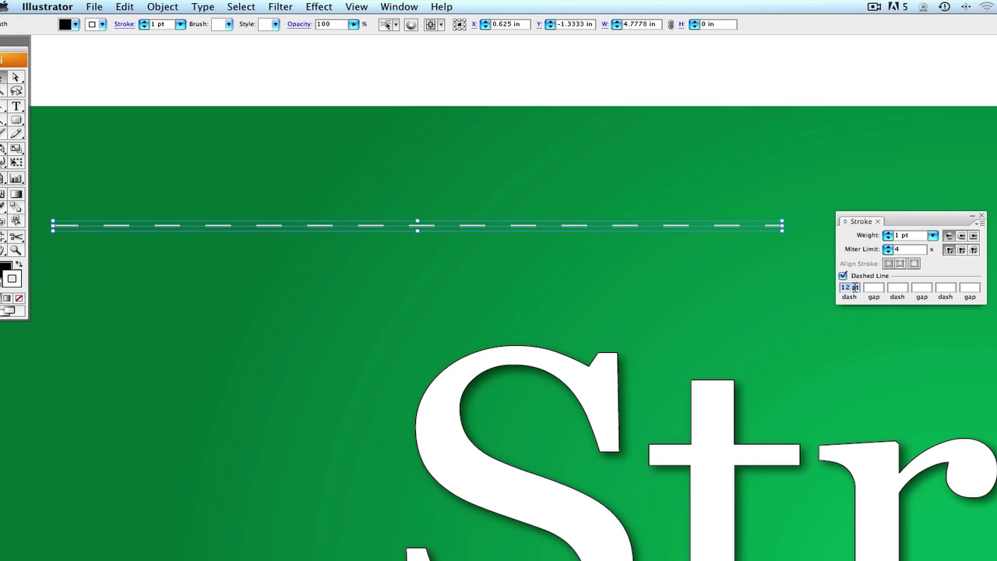
Try longer and shorter dash lengths on the line, including 18 pt and 6 pt, and settle on 12 pt.
key(Up)
key(Up)
key(Up)
key(Up)
key(Up)
key(Up)
key(Up)
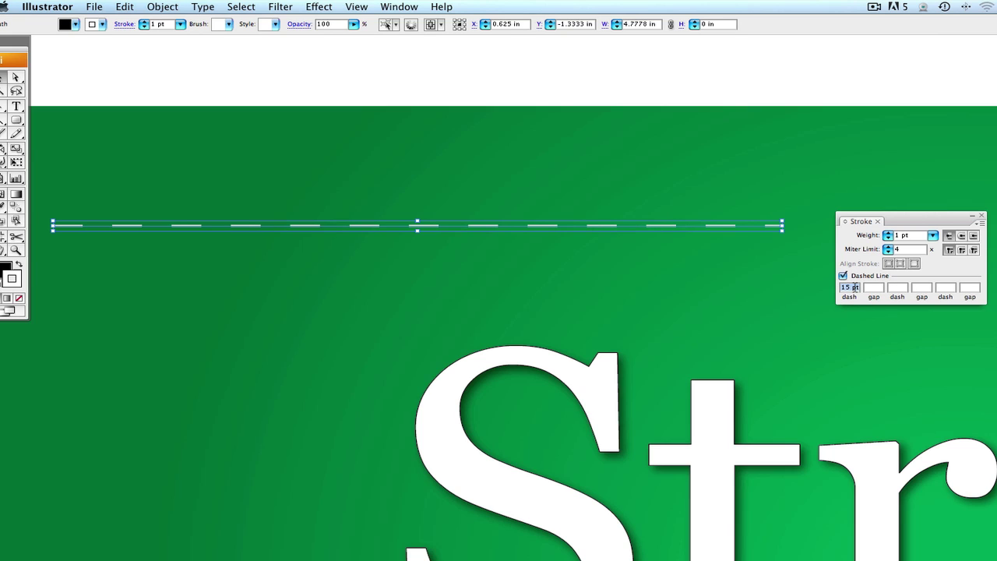
key(Down)
key(Down)
key(Down)
key(Down)
key(Down)
key(Down)
key(Down)
key(Down)
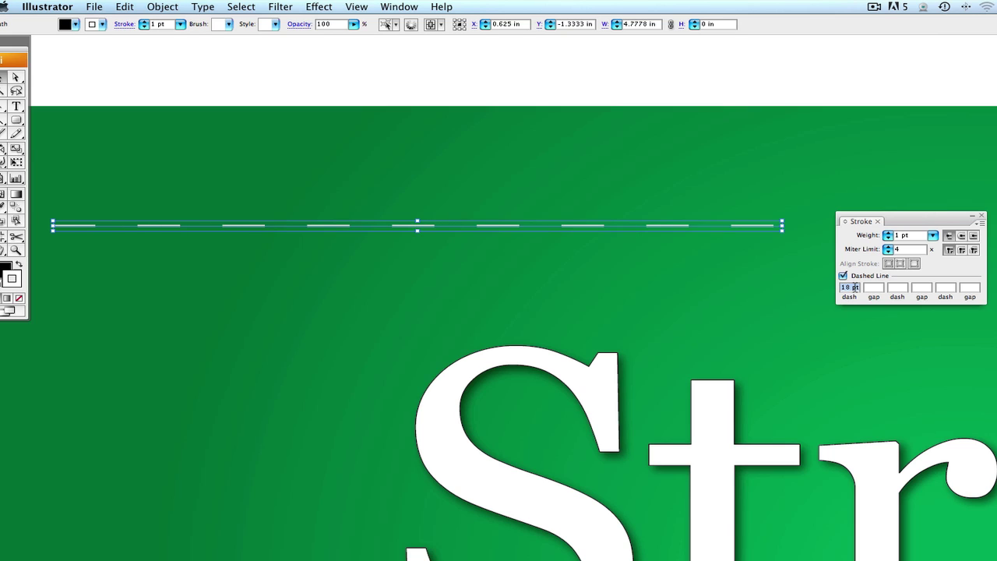
key(Down)
key(Down)
key(Down)
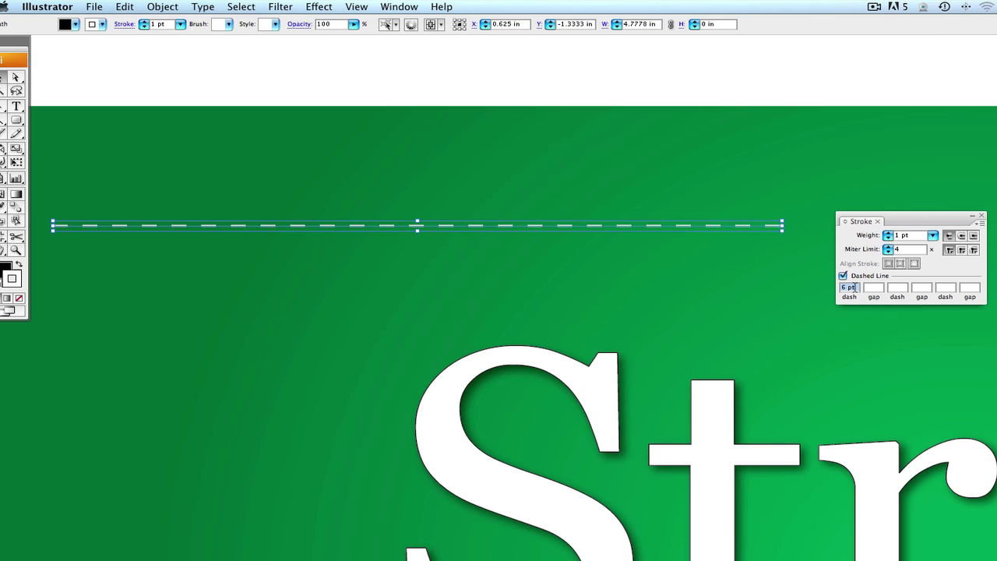
key(Up)
key(Up)
key(Up)
key(Up)
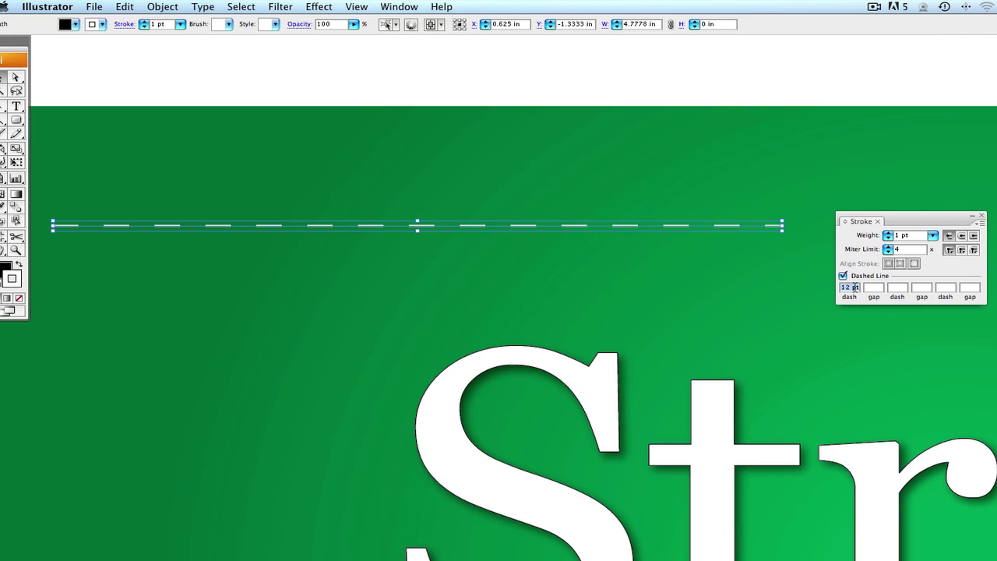
Increase the first gap of the dashed line to 38 pt.
click(875, 288)
key(Up)
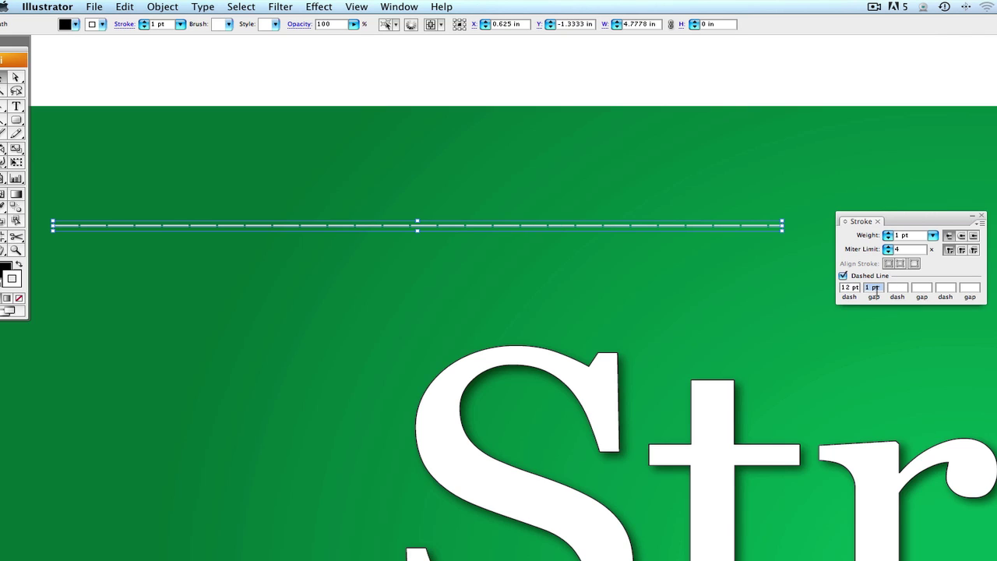
key(Up)
key(Up)
key(Up)
key(Up)
key(Up)
key(Up)
key(Up)
key(Up)
key(Up)
key(Up)
key(Up)
key(Up)
key(Up)
key(Up)
key(Up)
key(Up)
key(Up)
key(Up)
key(Up)
key(Up)
key(Up)
key(Up)
key(Up)
key(Up)
key(Up)
key(Up)
key(Up)
key(Up)
key(Up)
key(Up)
key(Up)
key(Up)
key(Up)
key(Up)
key(Up)
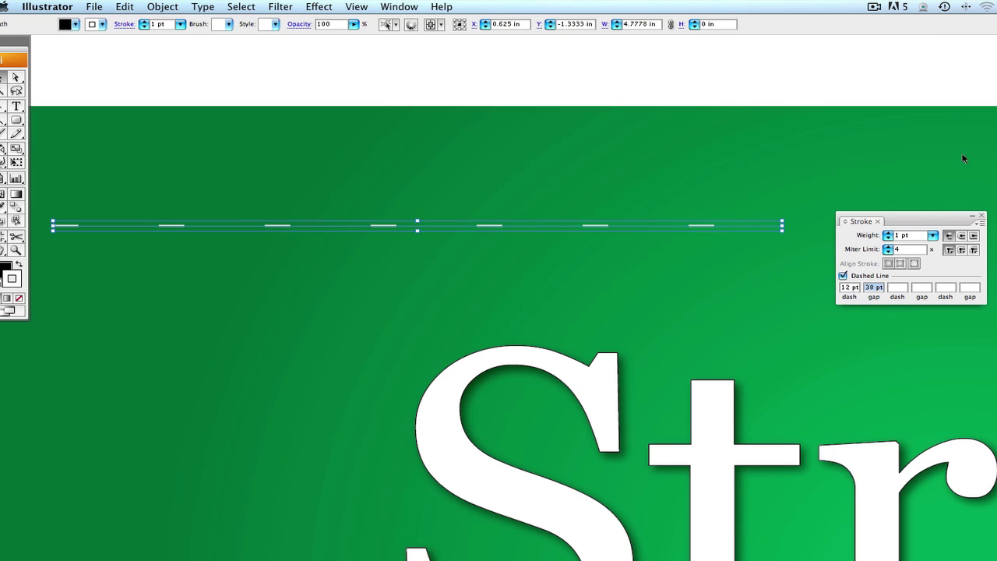
Add a second dash of 5 pt to the line's dash pattern and deselect the line.
click(340, 184)
drag(341, 184, 401, 247)
key(Up)
key(Up)
key(Up)
key(Up)
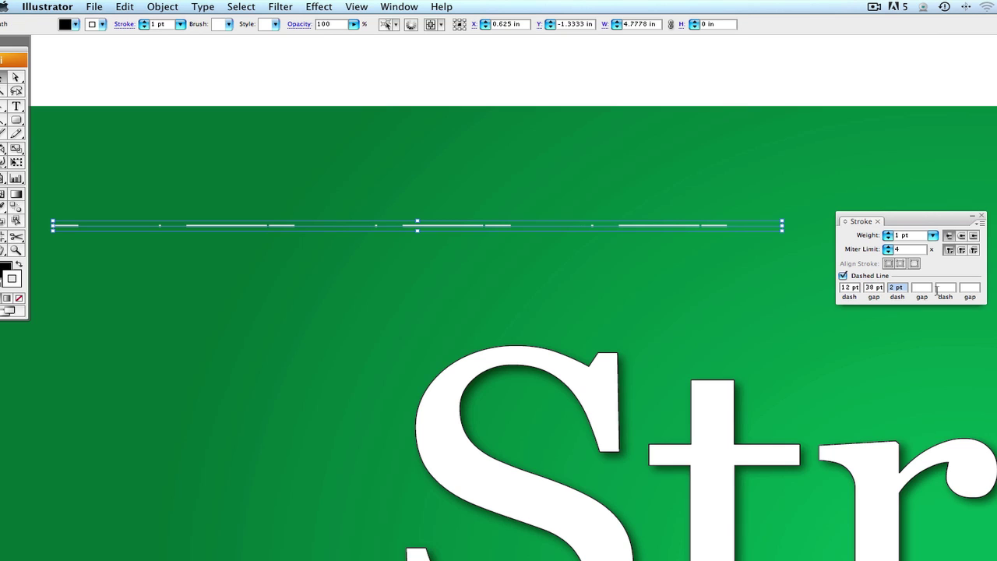
key(Up)
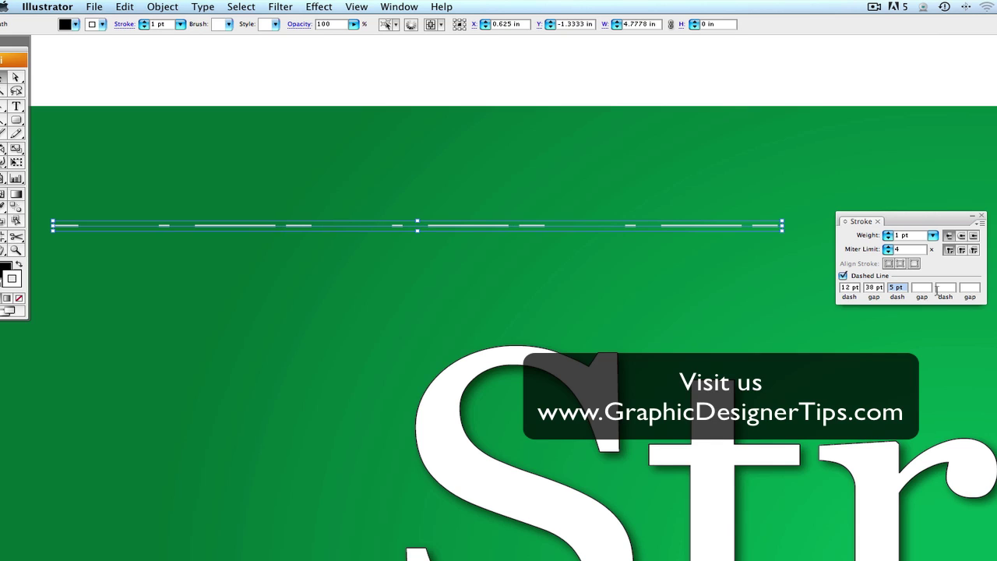
click(546, 164)
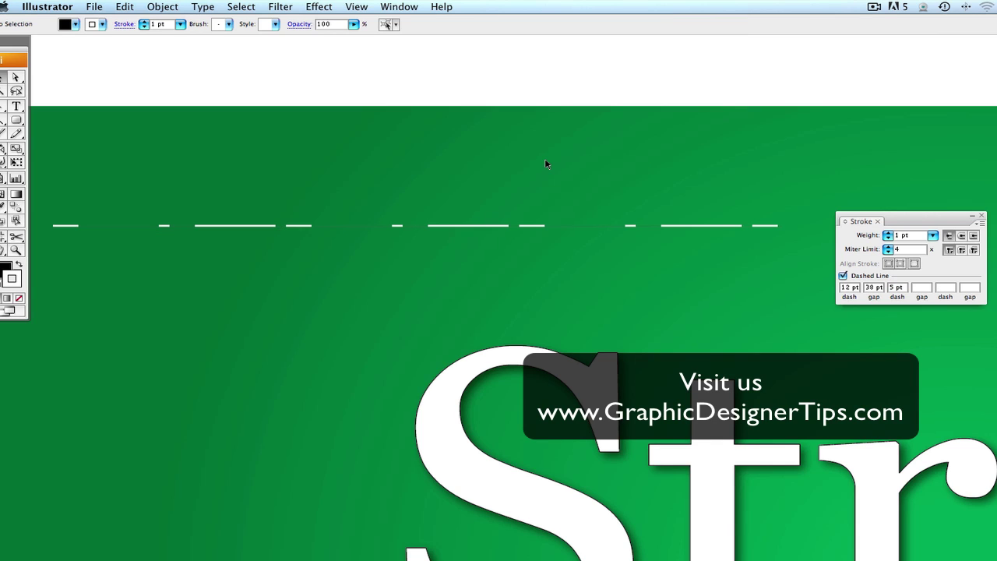
Toggle dashing on the selected line off and back on.
drag(392, 189, 466, 255)
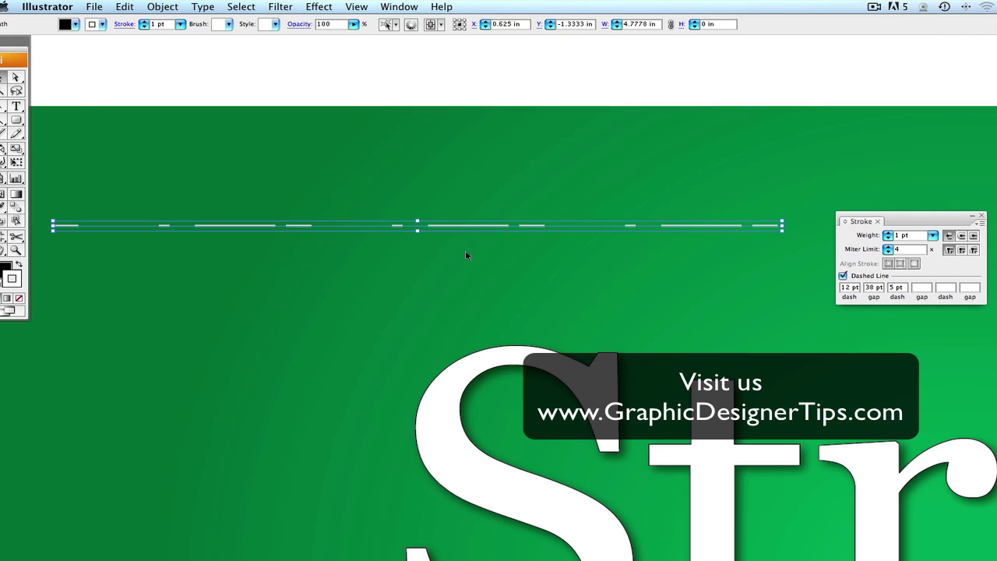
click(842, 276)
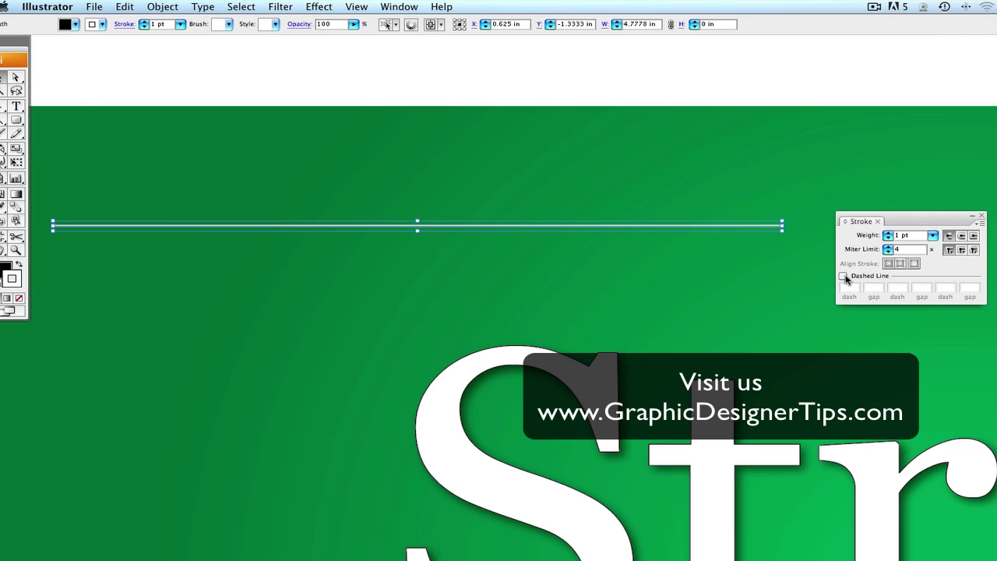
click(843, 277)
click(842, 277)
drag(461, 188, 363, 250)
click(732, 236)
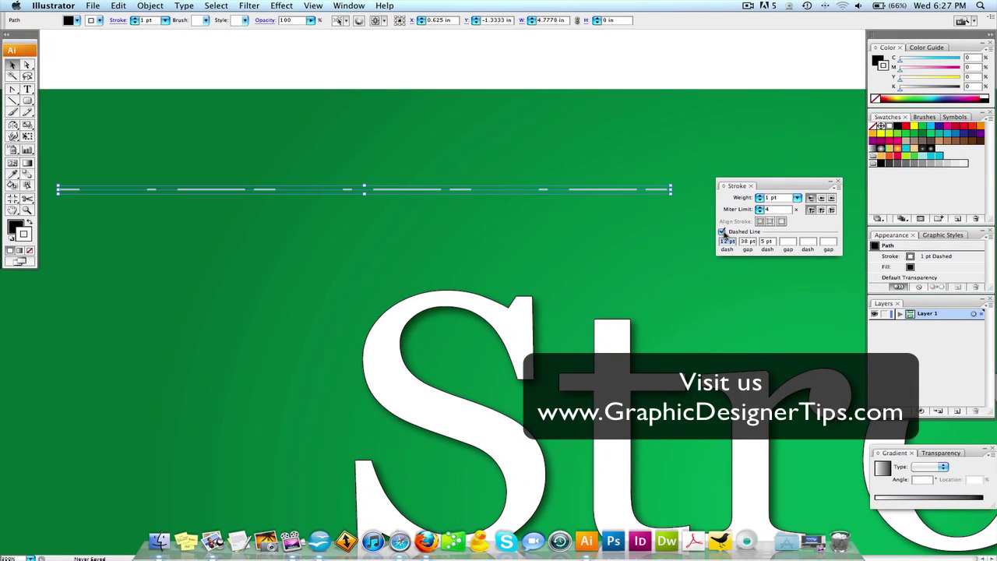
Clear the first gap and second dash values of the line, keeping only the 12 pt dash.
click(744, 241)
key(BackSpace)
key(Return)
Delete the dashed line above the Stroke text.
click(656, 232)
drag(327, 136, 363, 192)
key(Delete)
View the whole artwork with the Stroke text and the outlined photo on the green background.
scroll(399, 235, down, 5)
scroll(399, 235, right, 5)
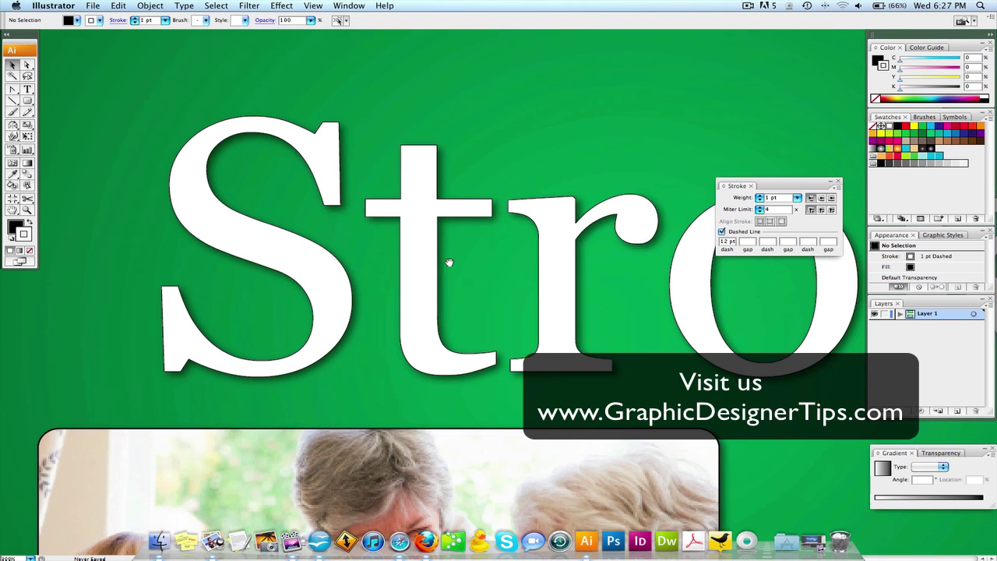
key(super+0)
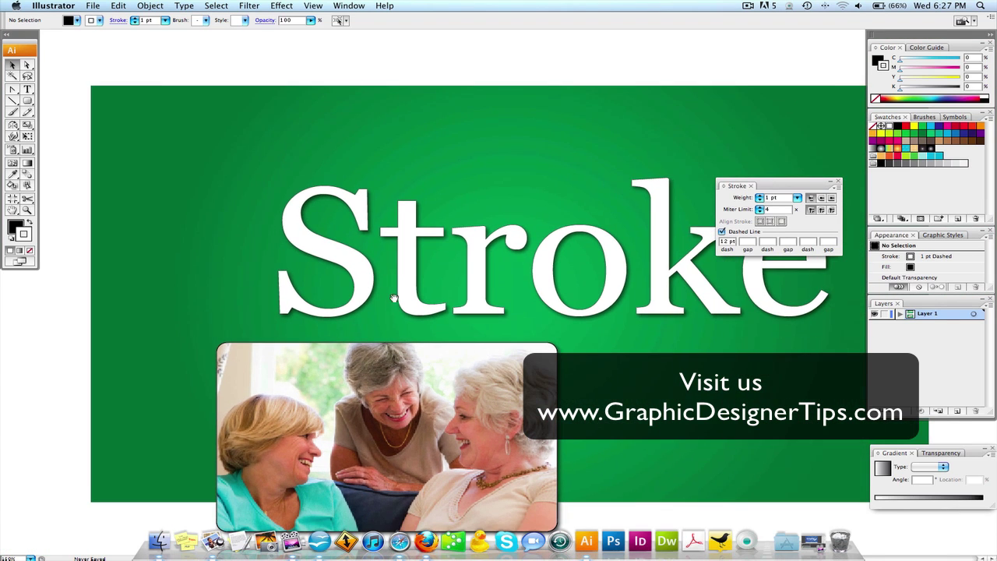
scroll(394, 298, down, 3)
scroll(394, 298, right, 2)
scroll(387, 350, up, 2)
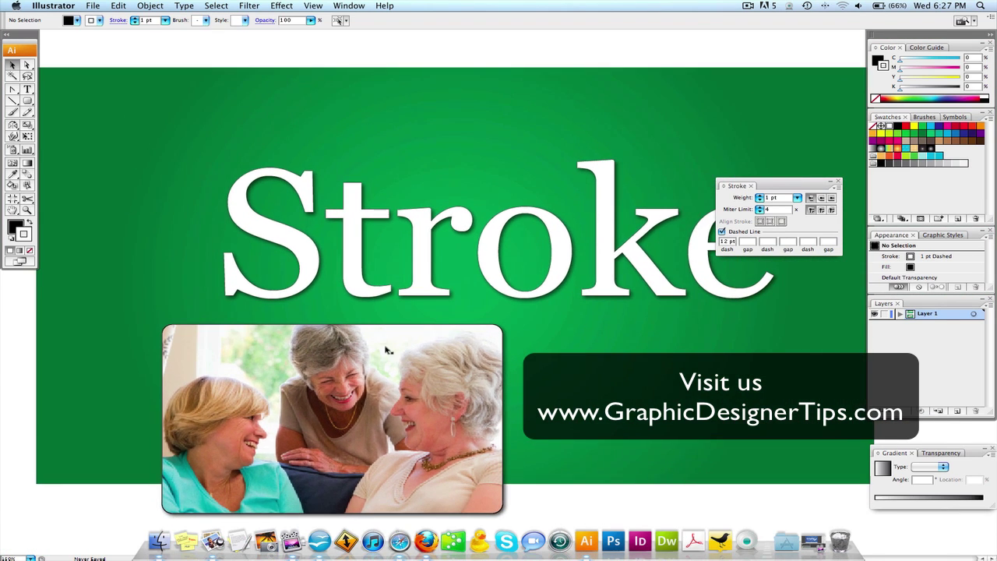